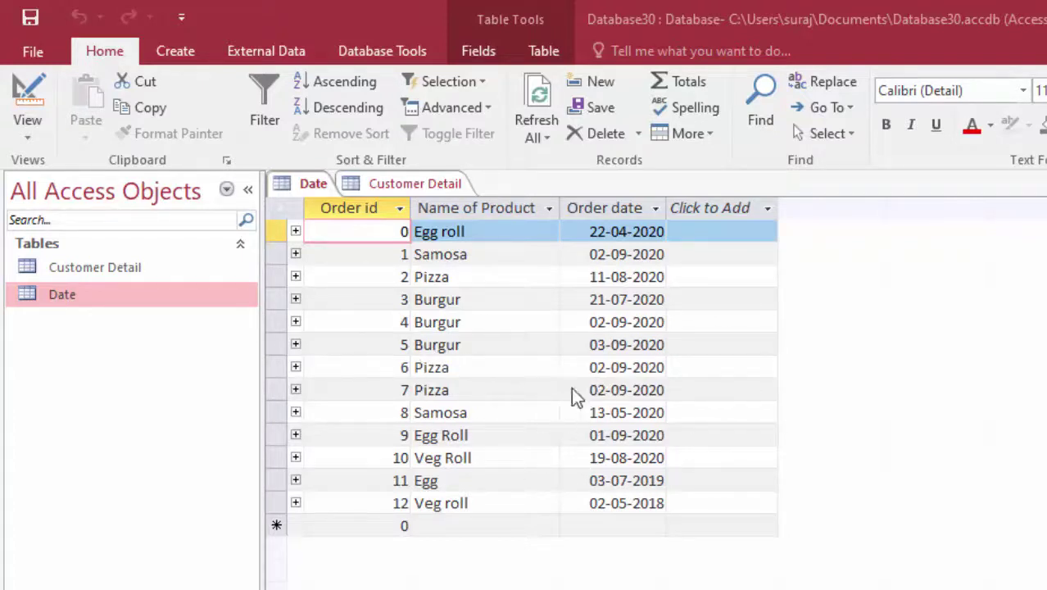
- Start a blank form in Design view and add the Order id and Name of Product fields
click(183, 50)
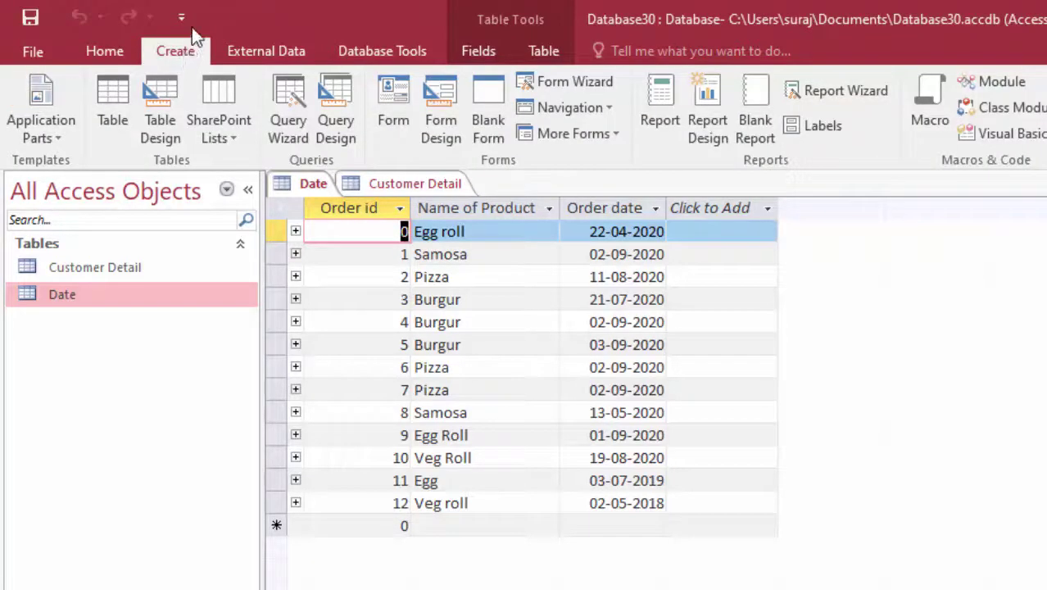
click(441, 123)
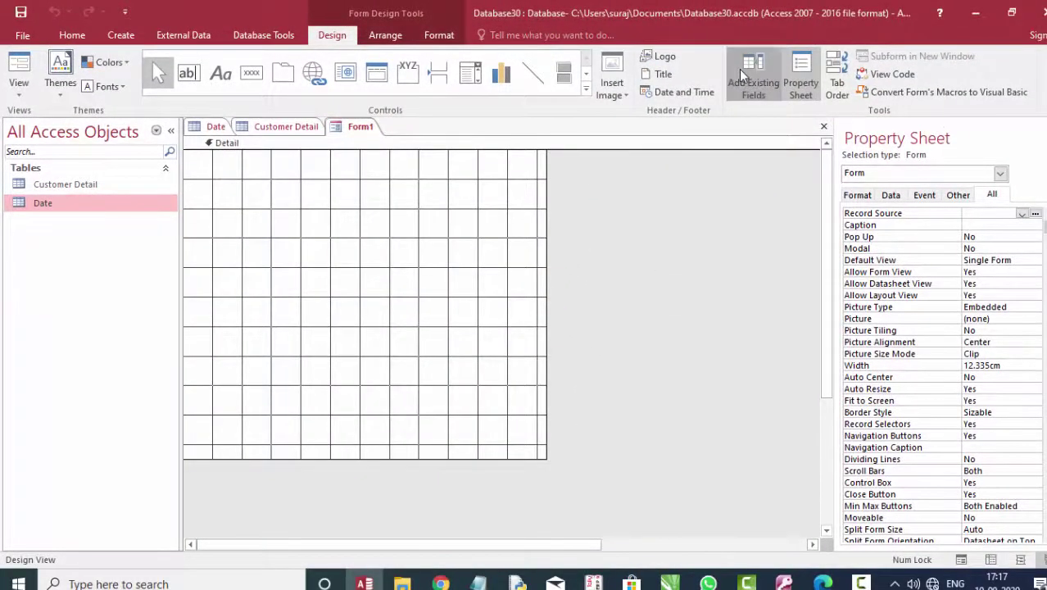
click(753, 81)
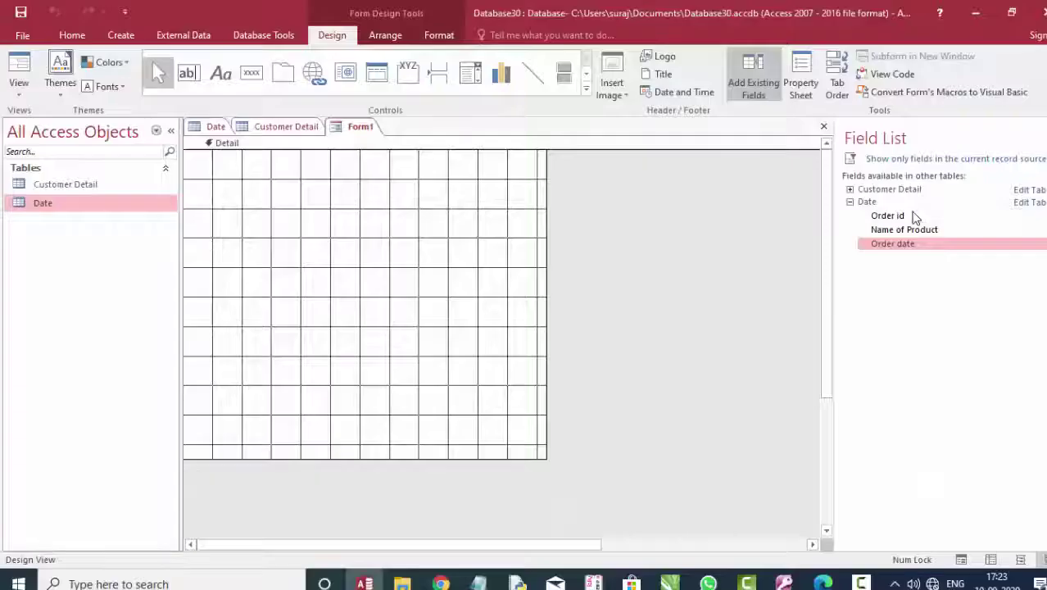
drag(909, 215, 222, 162)
drag(917, 218, 686, 240)
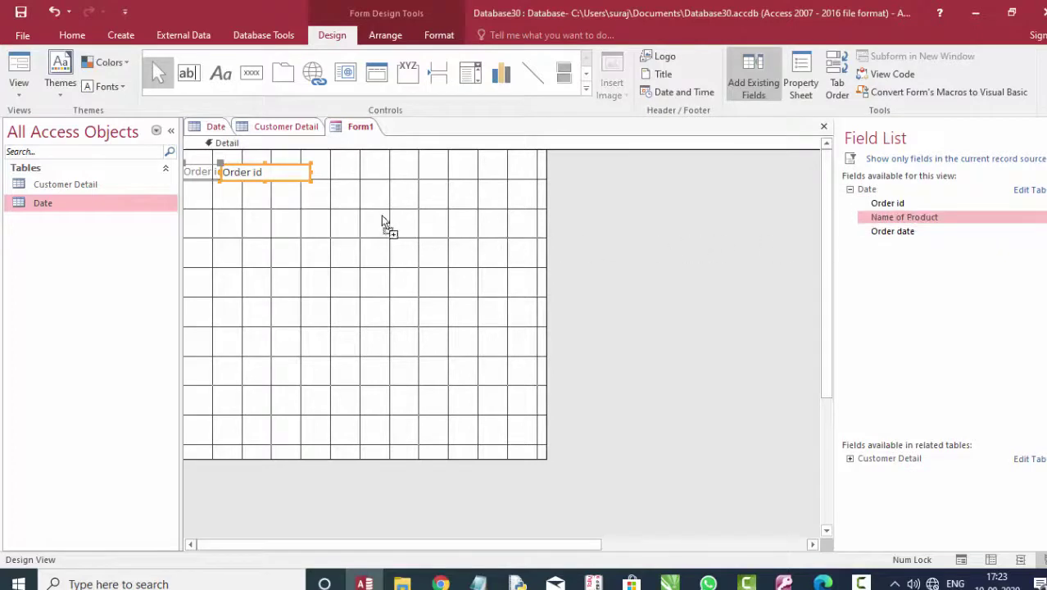
drag(240, 207, 240, 208)
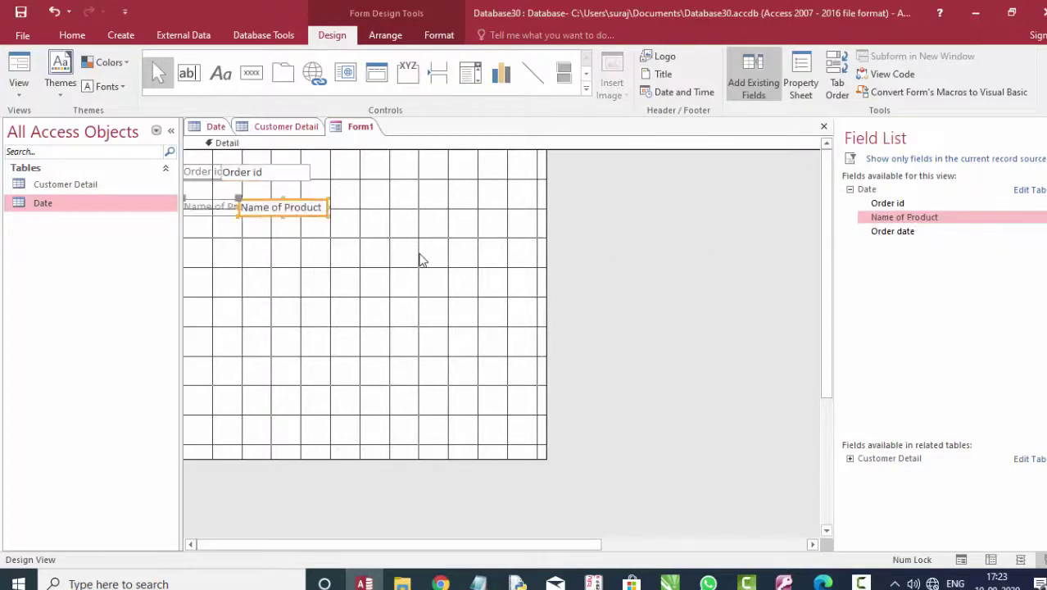
- Add Order date, customer id and Customer name, widen the grid, and select all controls
double_click(884, 231)
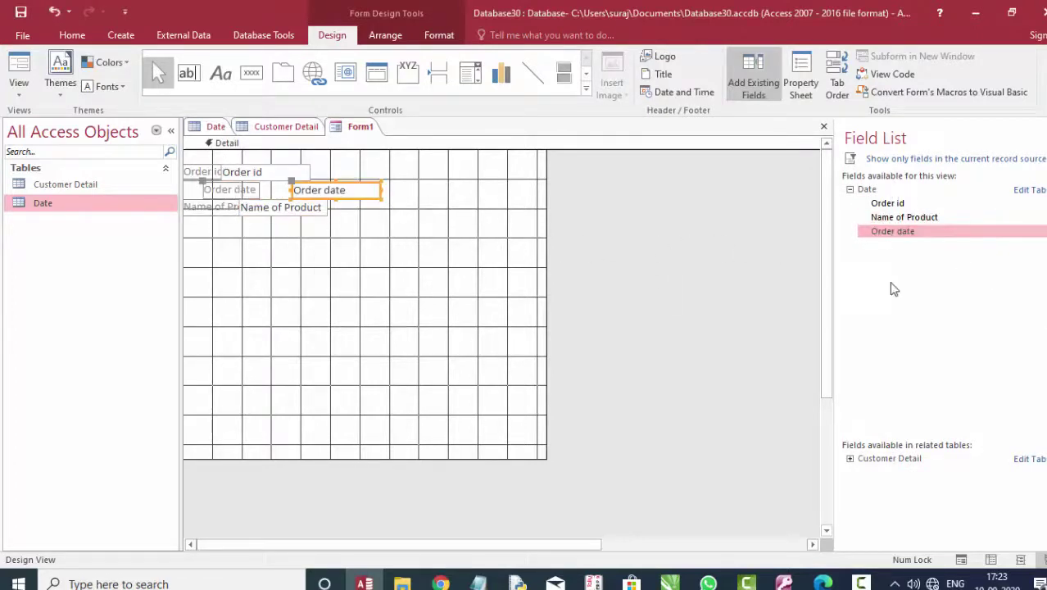
click(899, 460)
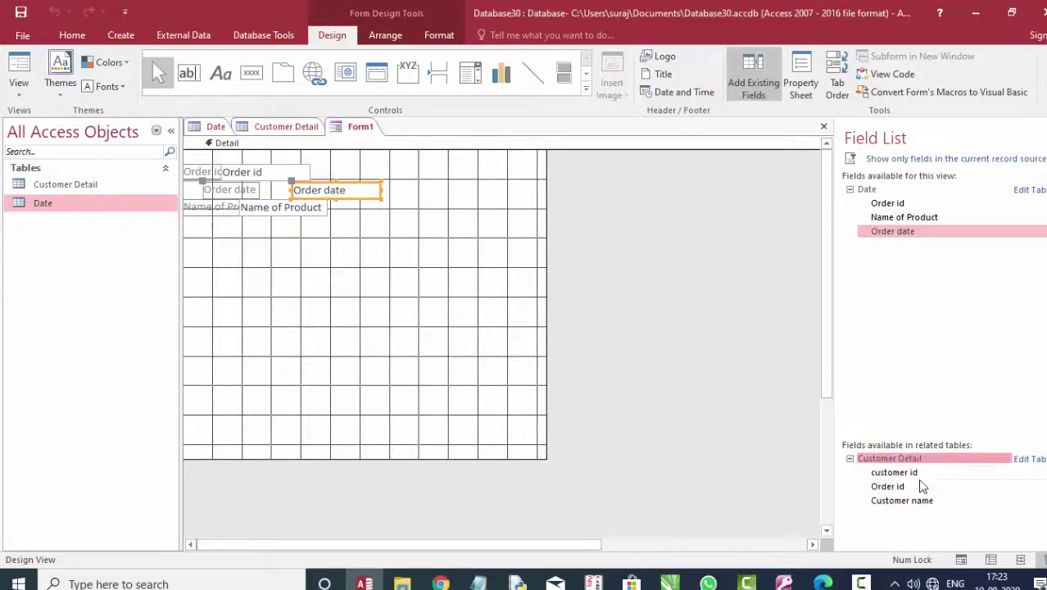
double_click(895, 473)
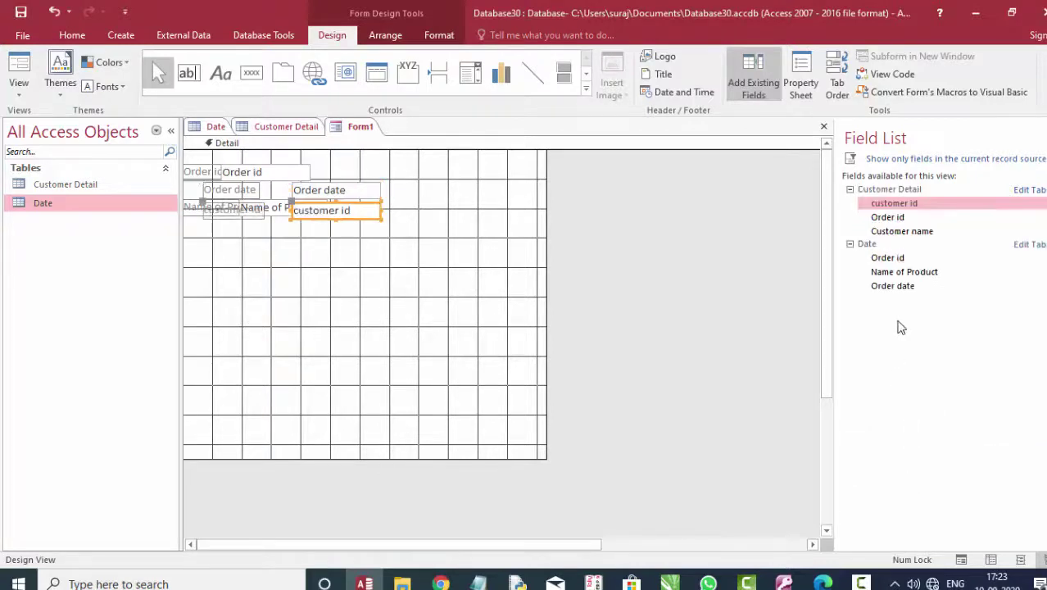
double_click(893, 232)
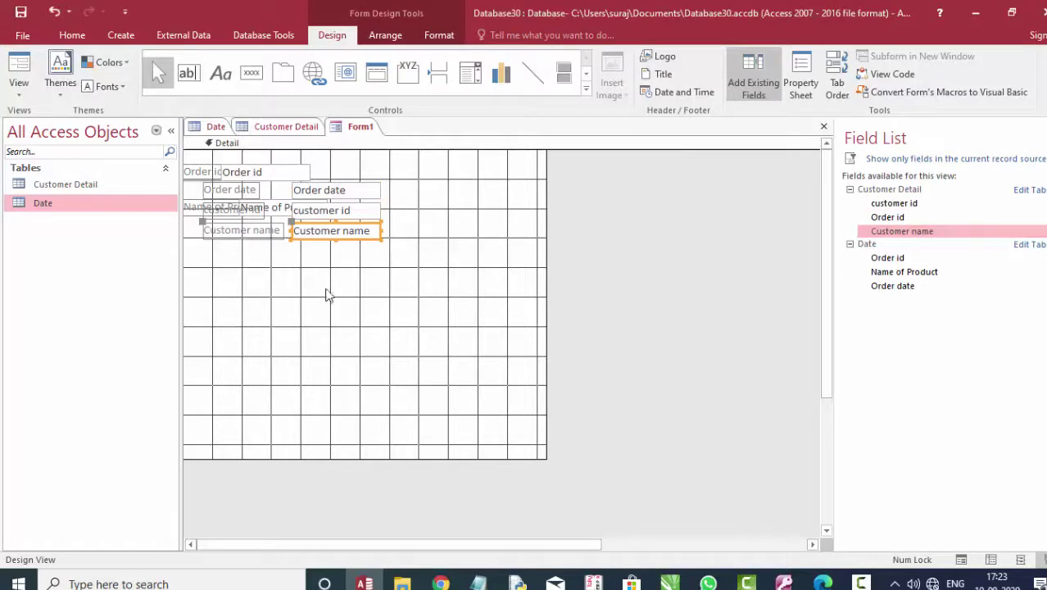
drag(547, 305, 722, 371)
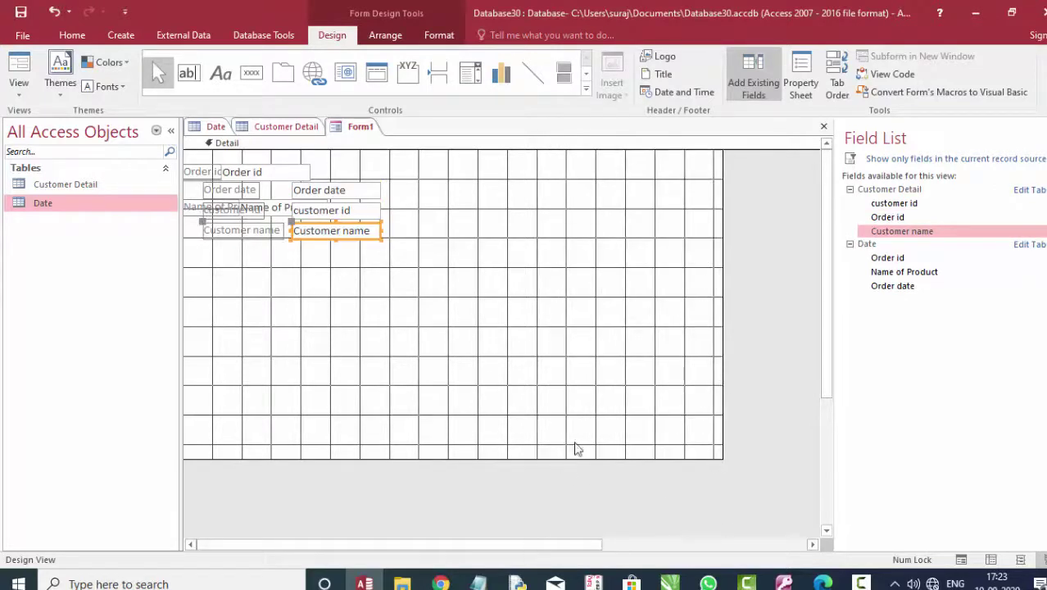
drag(579, 368, 164, 162)
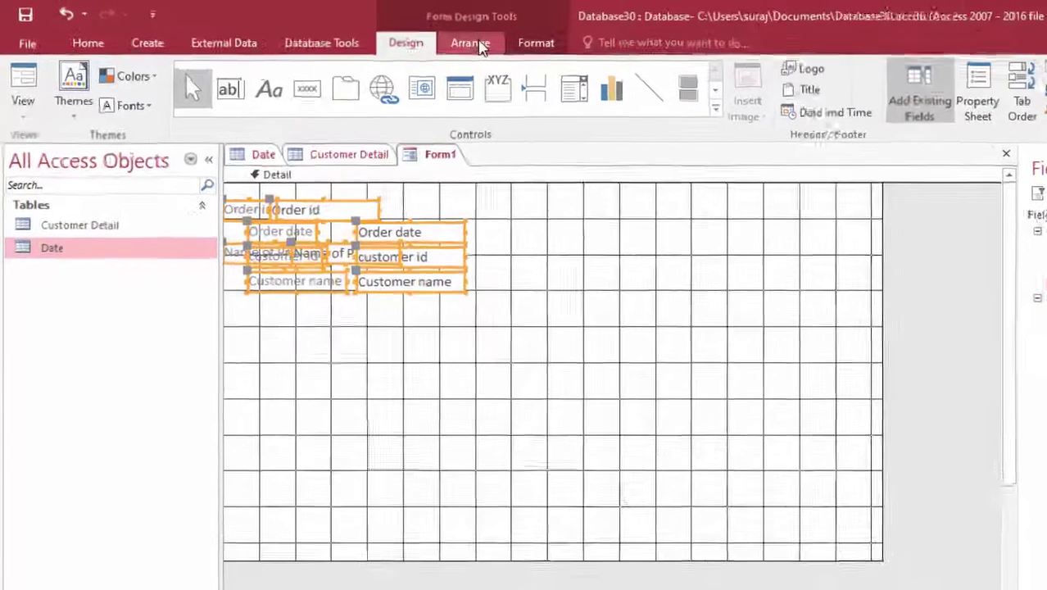
- Arrange the selected fields in a Tabular layout and shorten the Detail section
click(386, 35)
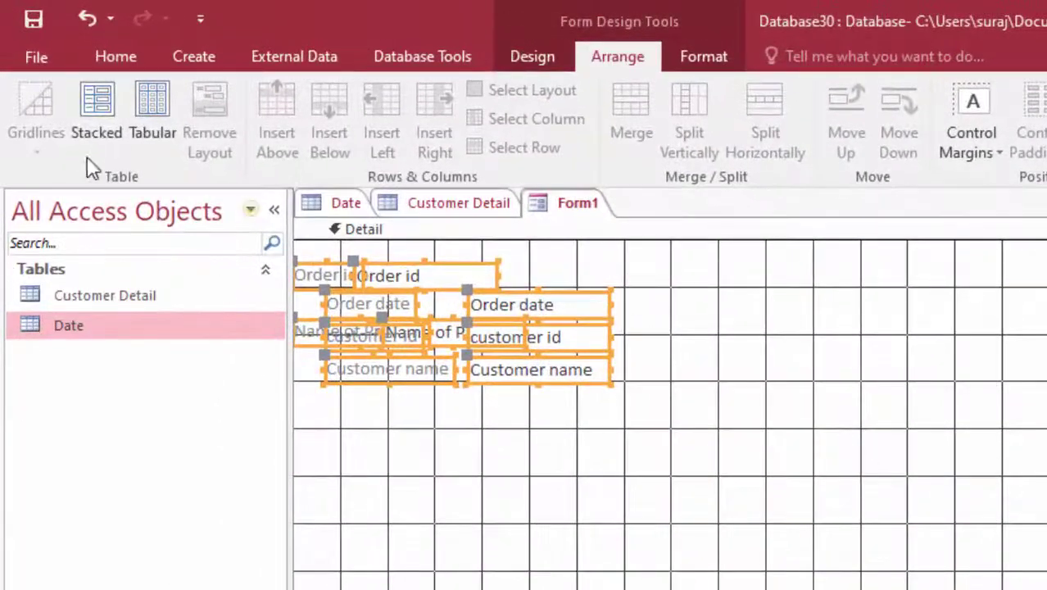
click(147, 115)
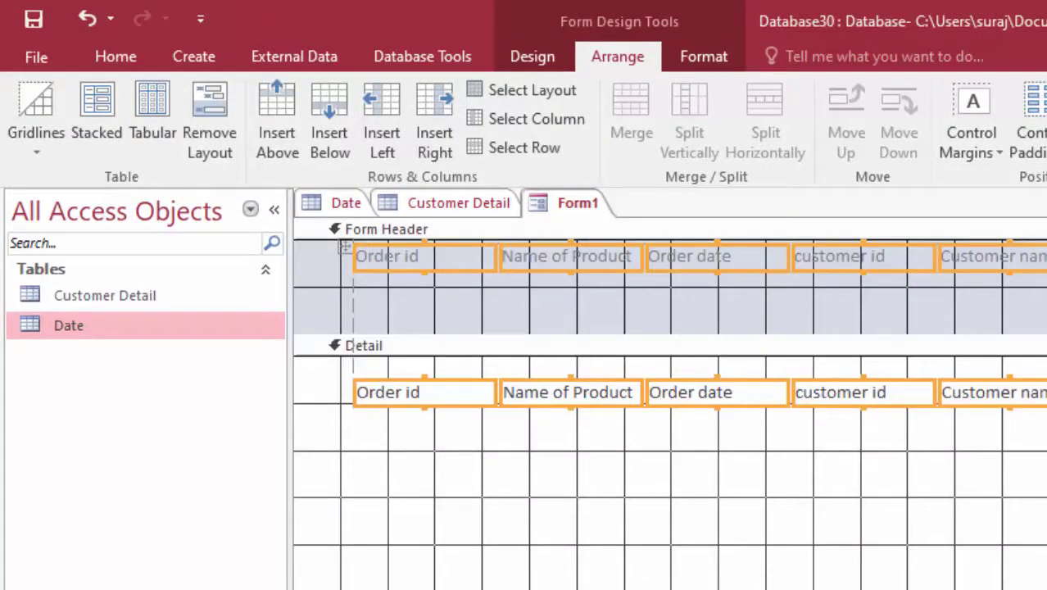
scroll(669, 393, down, 1)
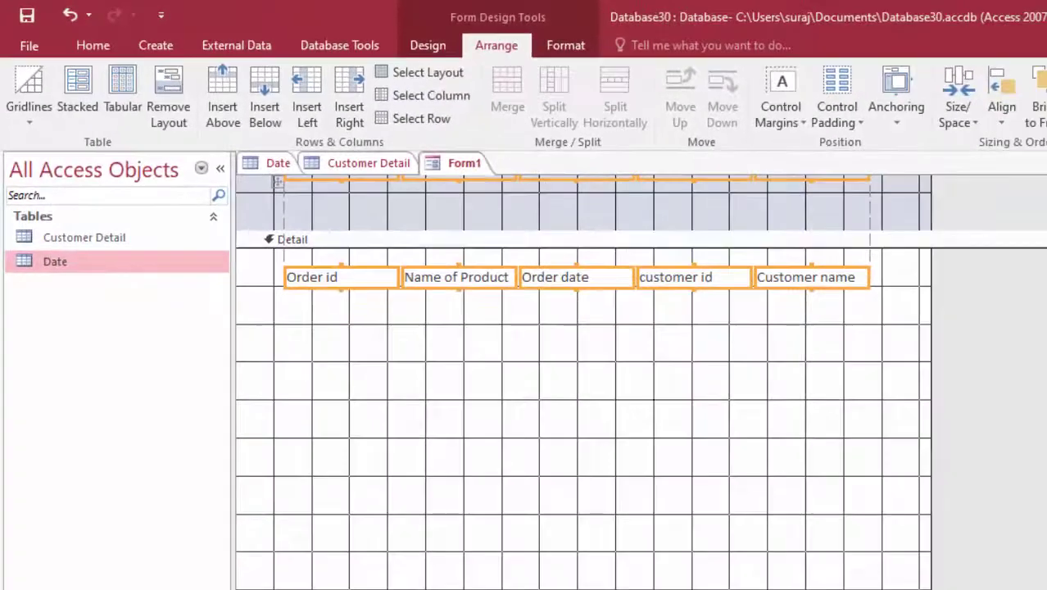
drag(570, 547, 566, 322)
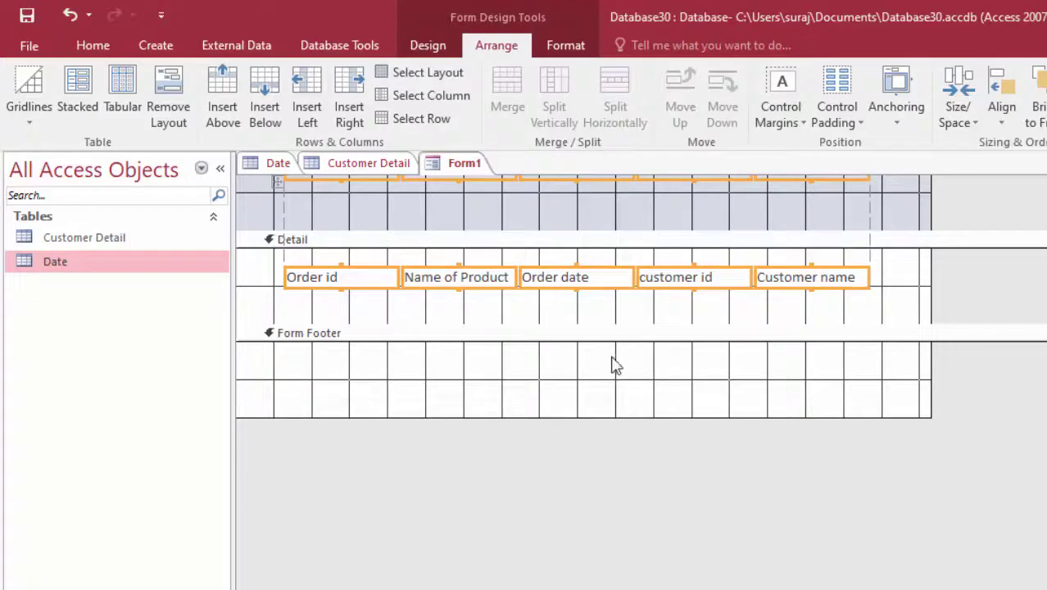
- Shorten the Form Header and raise the Form Footer bar to tighten Detail
scroll(609, 371, up, 1)
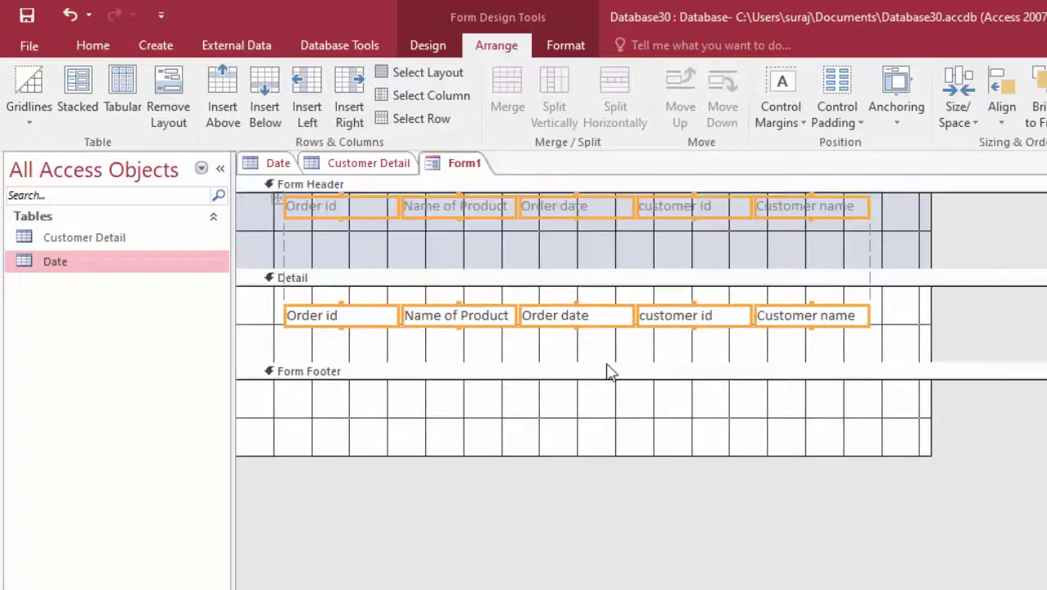
click(530, 279)
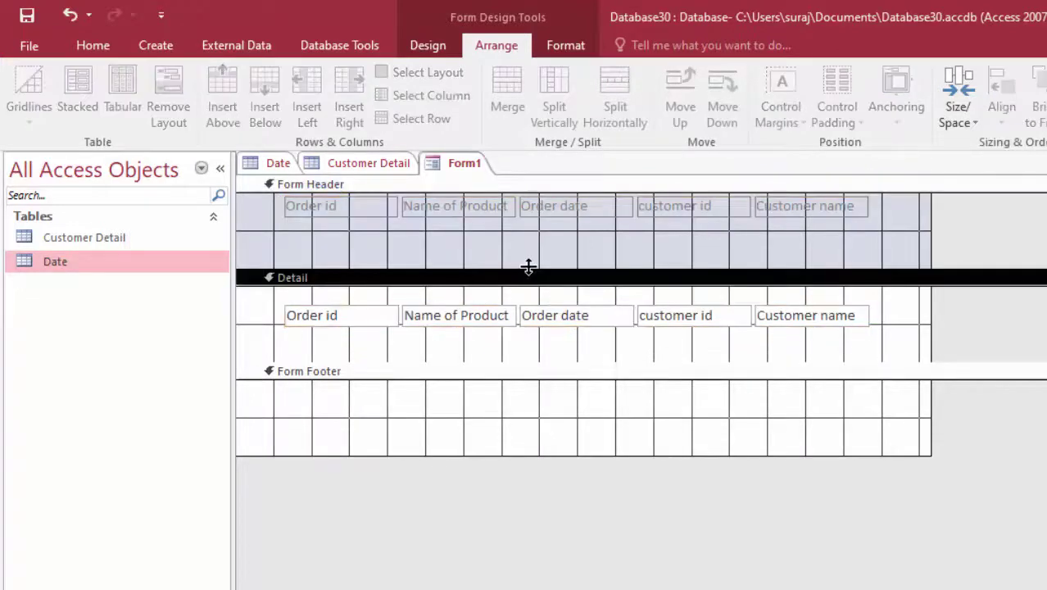
drag(528, 267, 531, 234)
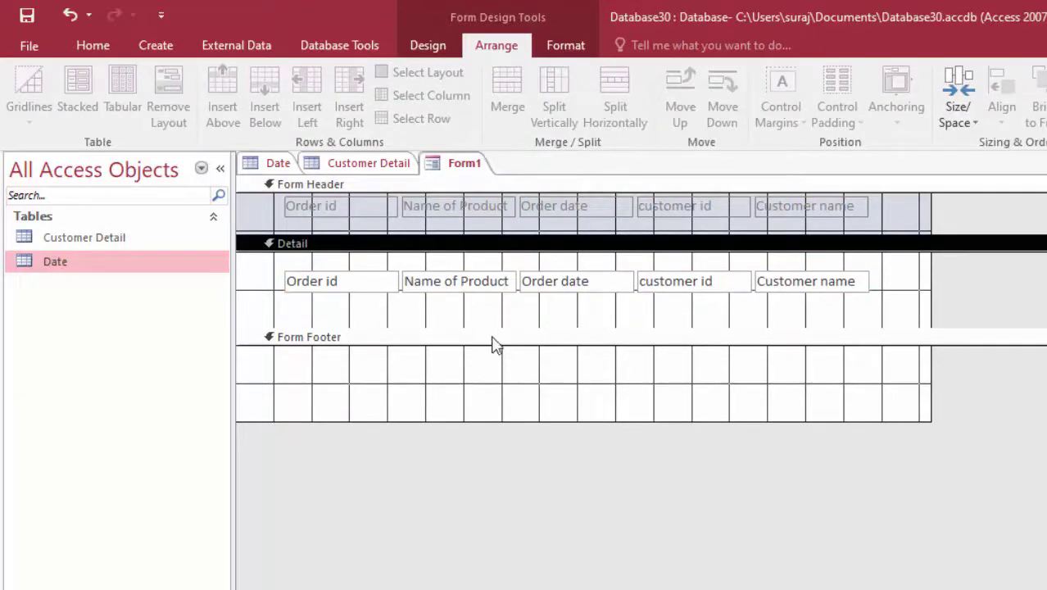
drag(493, 330, 493, 313)
click(410, 49)
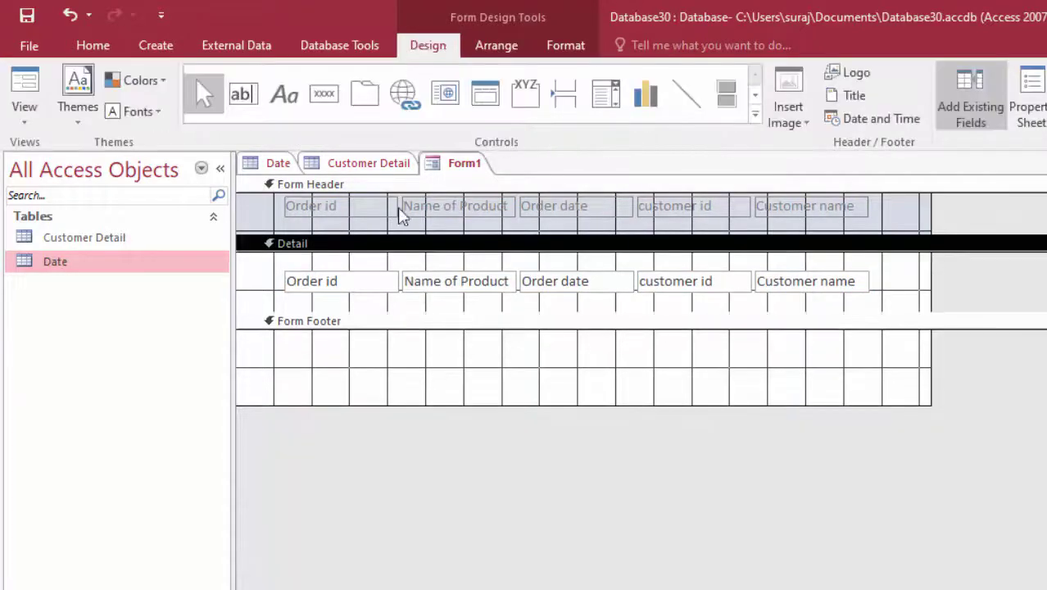
- Draw a text box in Detail, position it below Customer name, and delete its Text15 label
click(241, 95)
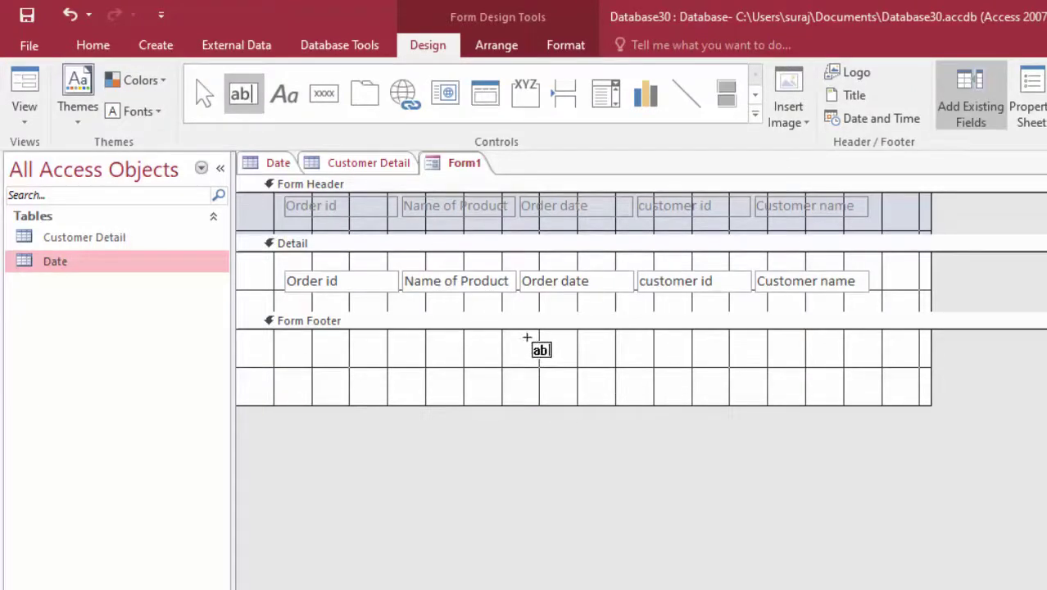
mouse_move(532, 298)
mouse_down()
mouse_move(598, 316)
mouse_move(562, 361)
mouse_up()
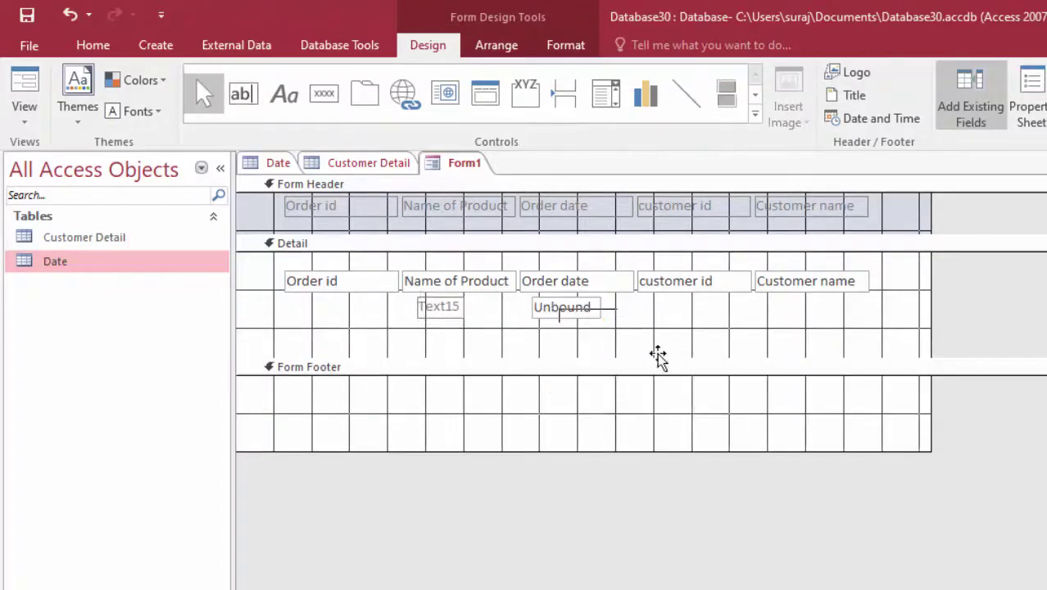
drag(658, 357, 805, 348)
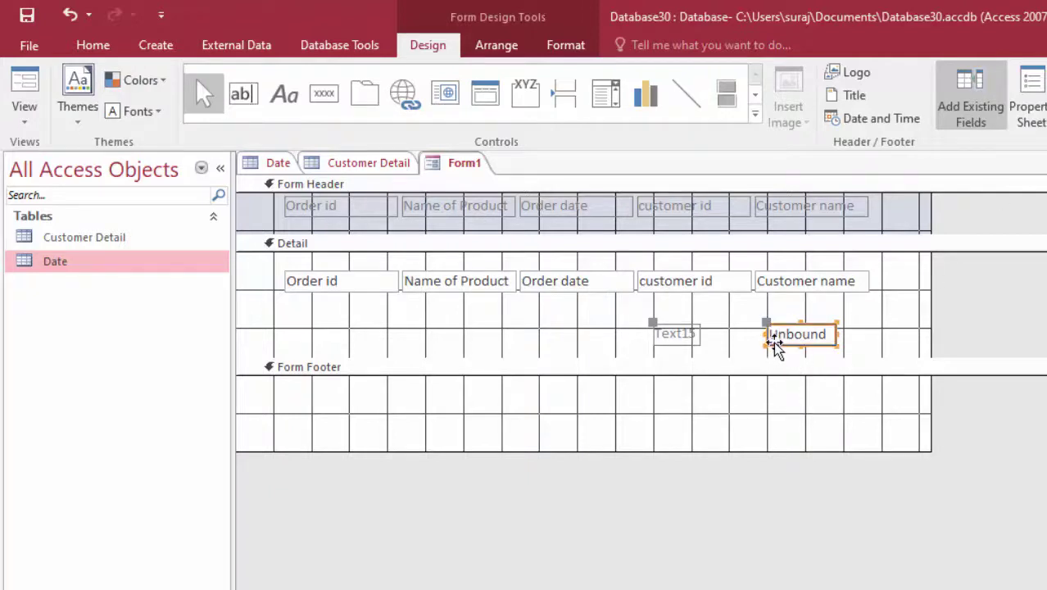
drag(772, 344, 783, 332)
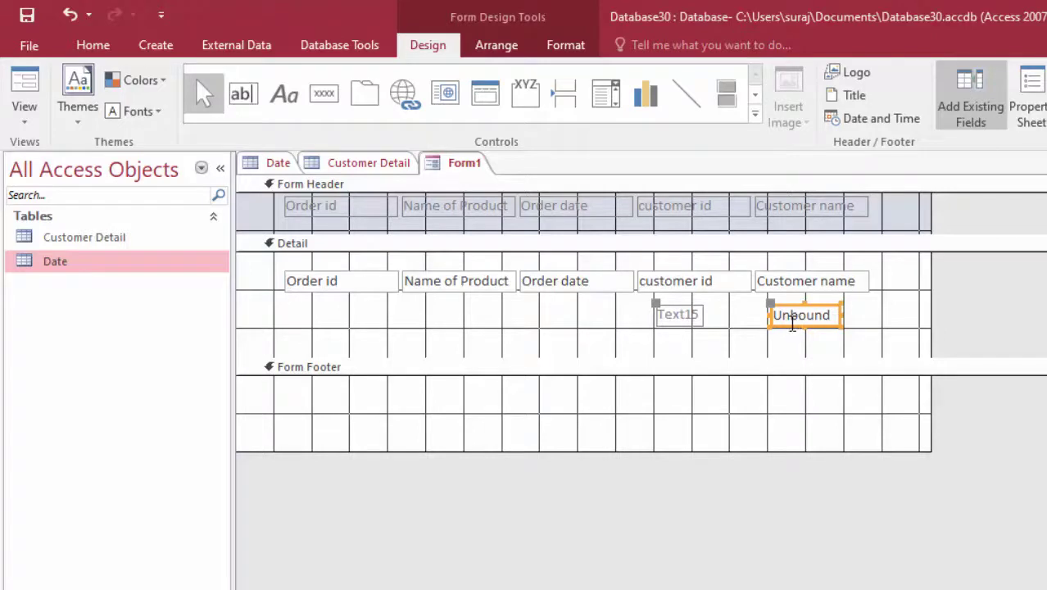
click(687, 320)
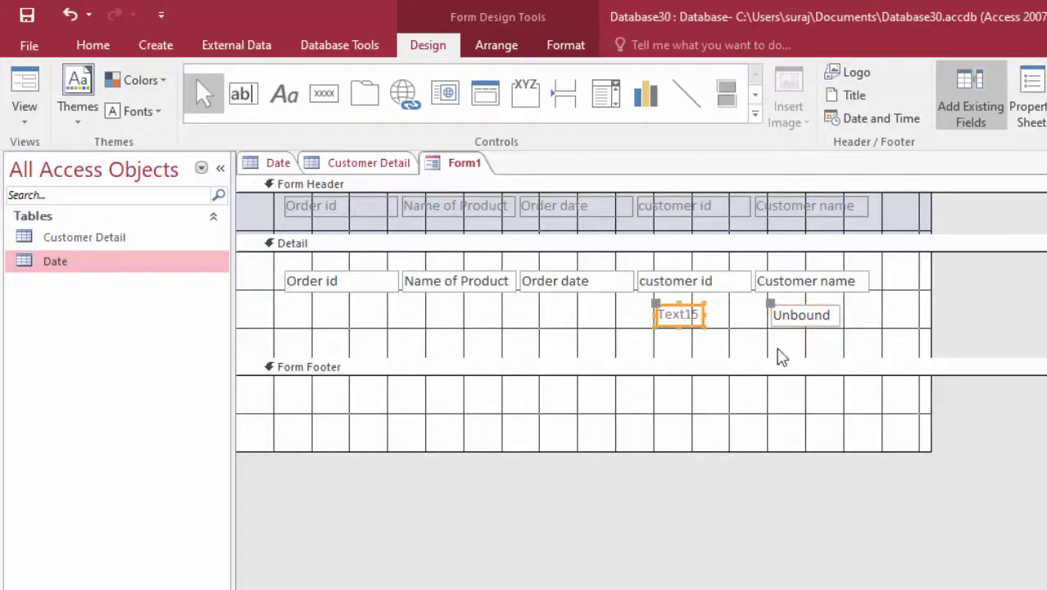
key(Delete)
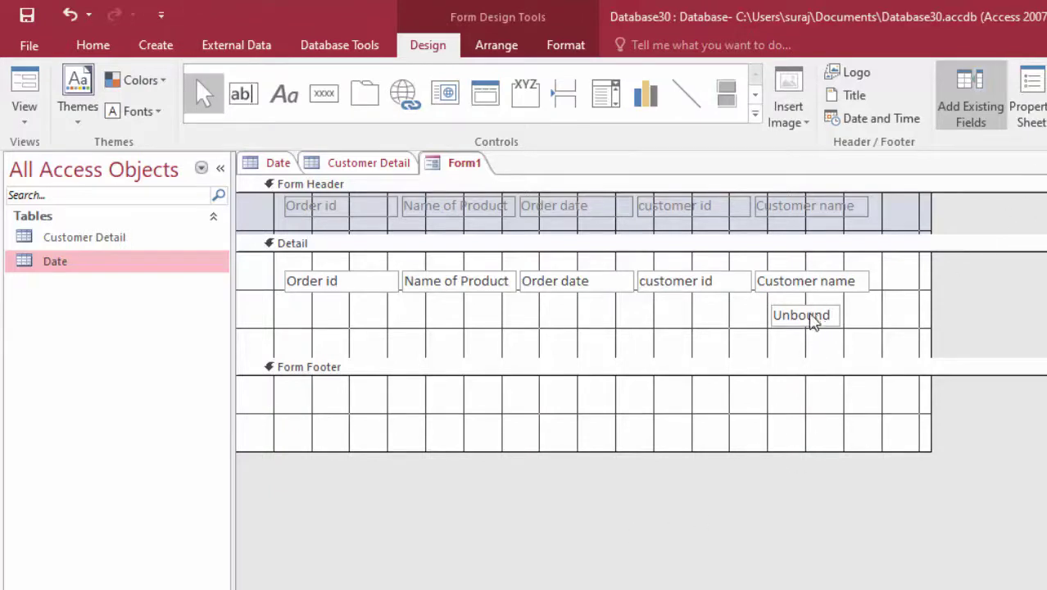
- Cut the unbound text box from Detail and paste it into the Form Footer
click(811, 326)
right_click(811, 326)
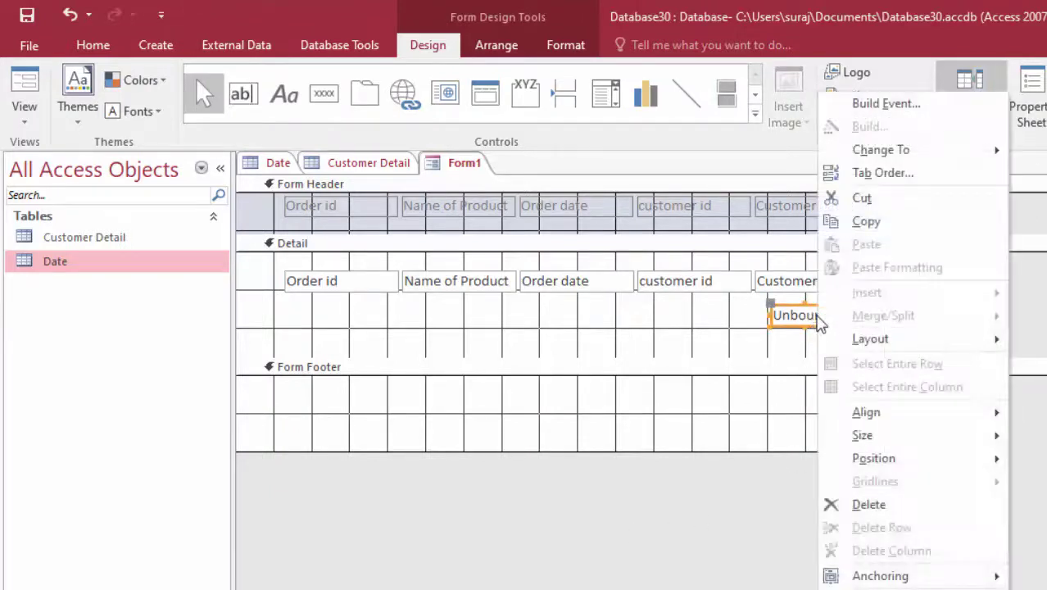
click(859, 197)
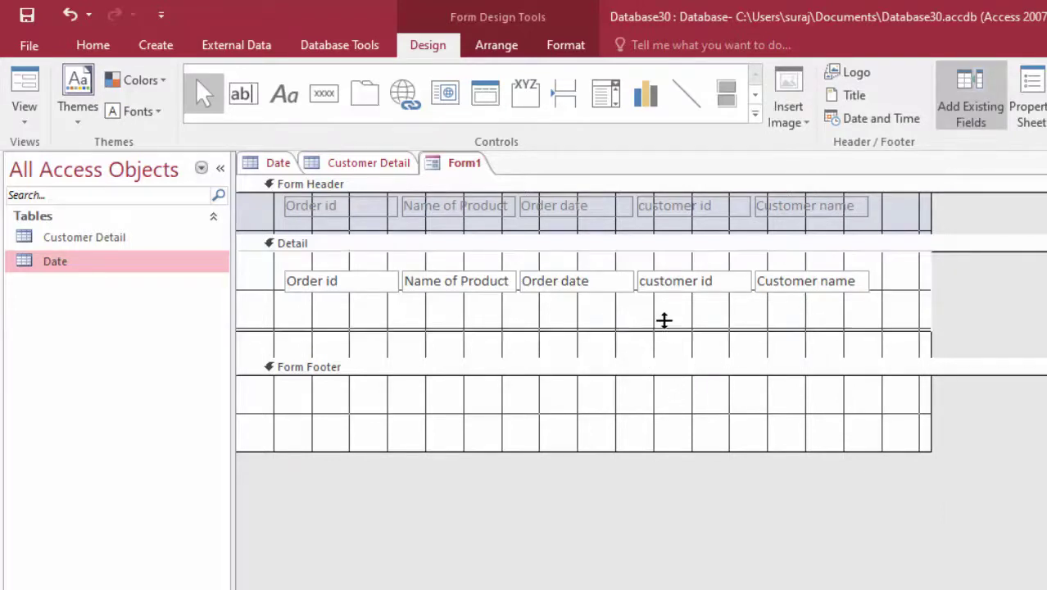
drag(649, 358, 663, 316)
click(779, 369)
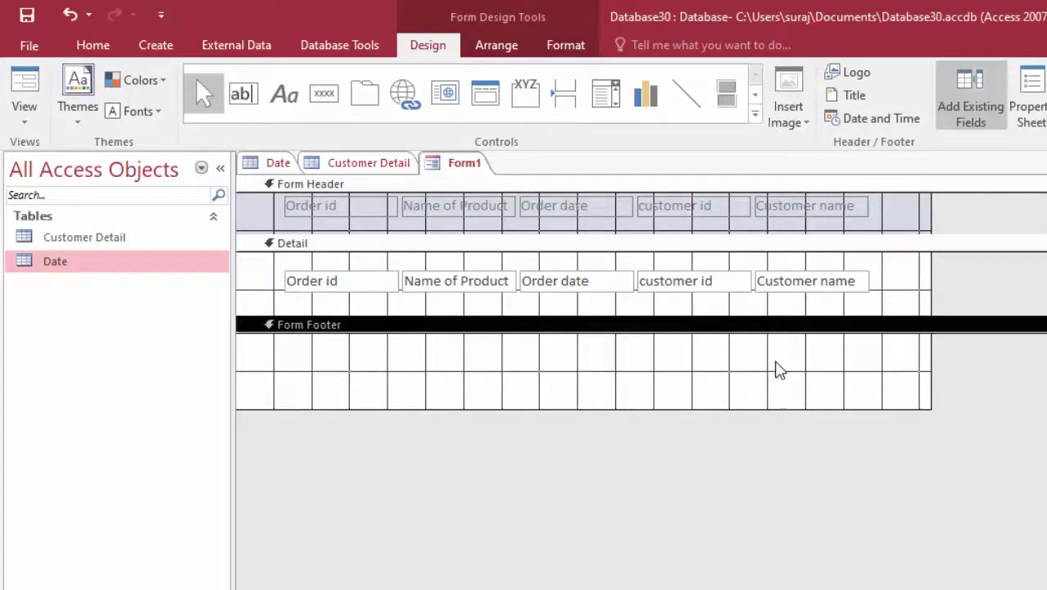
right_click(779, 370)
click(814, 426)
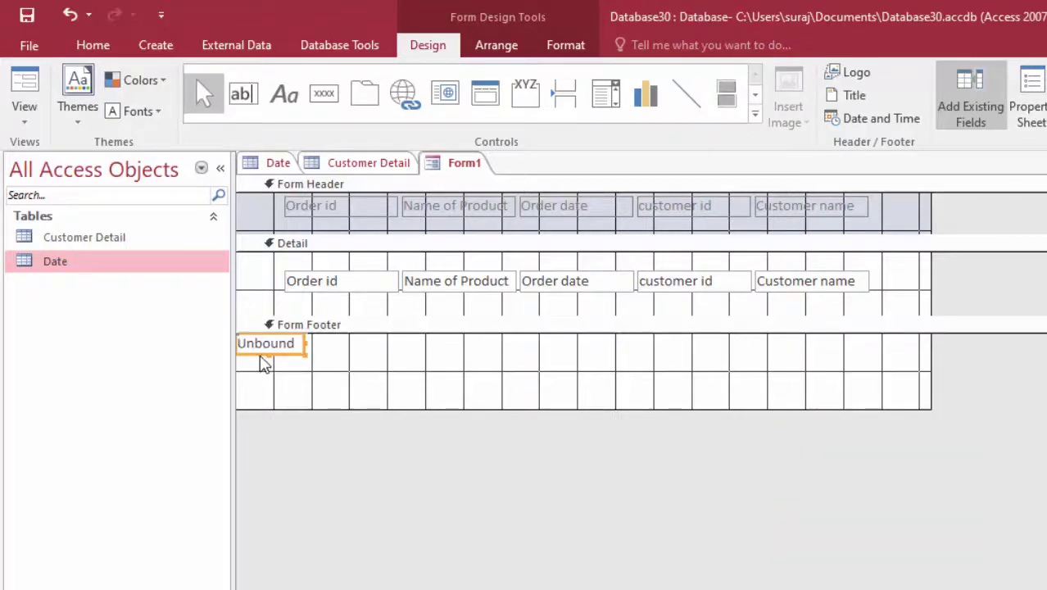
- Move the text box near the footer's right end and shorten the Form Footer to fit it
drag(267, 354, 830, 355)
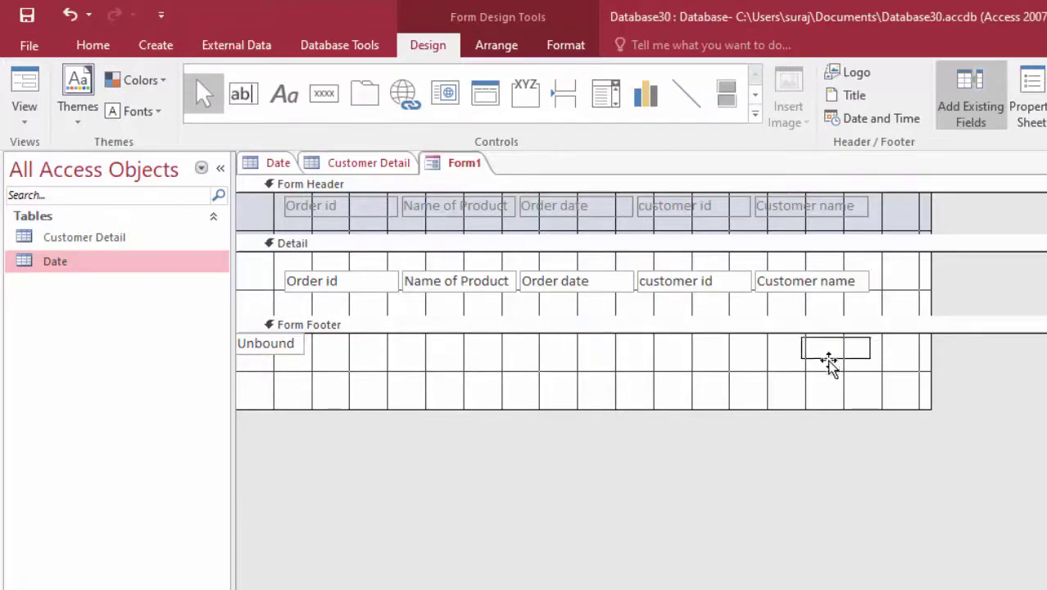
drag(830, 356, 832, 381)
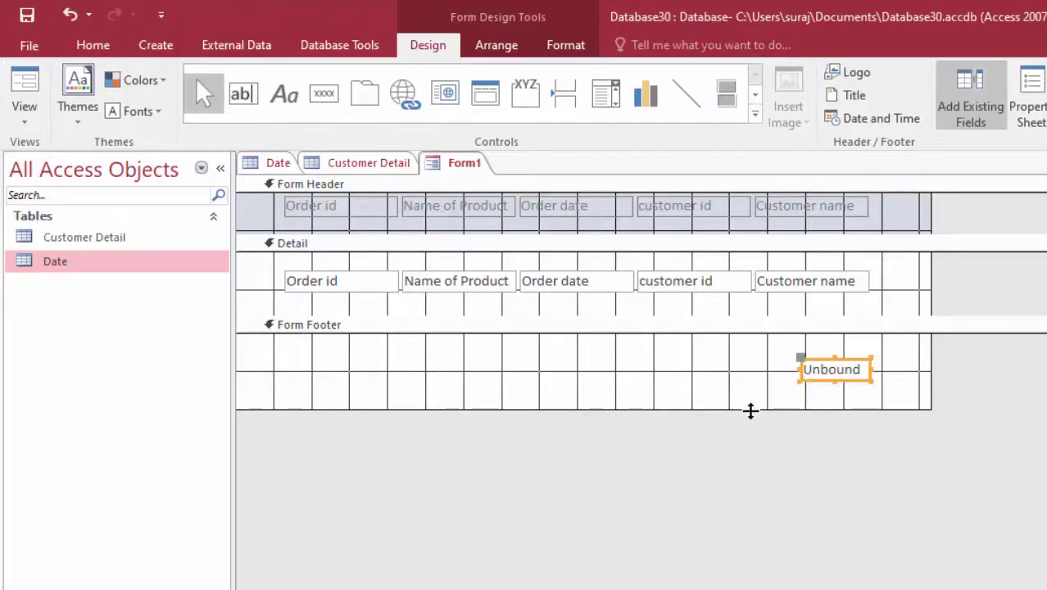
drag(750, 405, 752, 385)
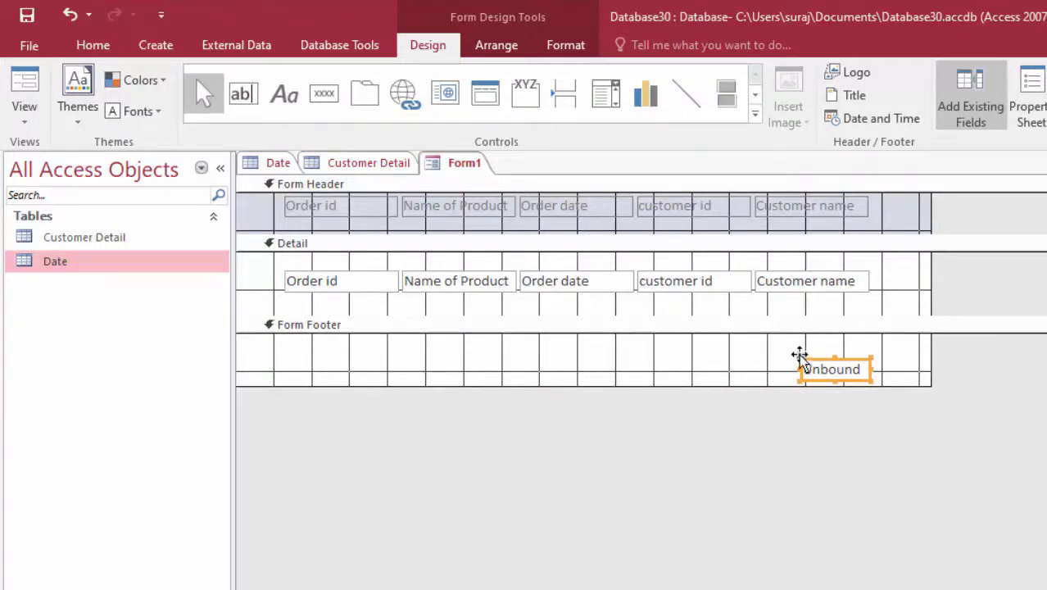
drag(814, 360, 818, 349)
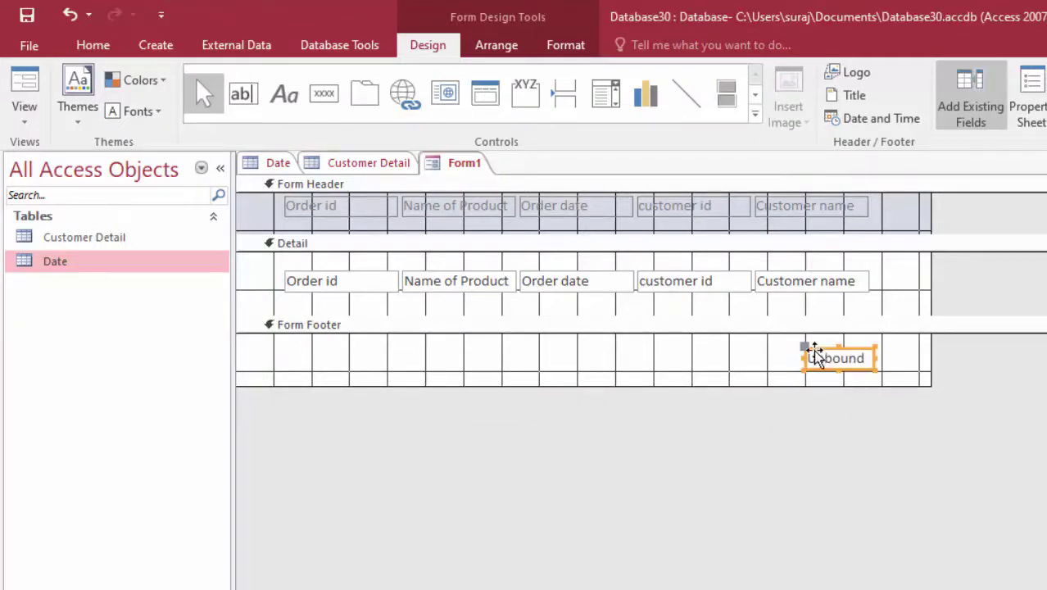
drag(768, 386, 768, 379)
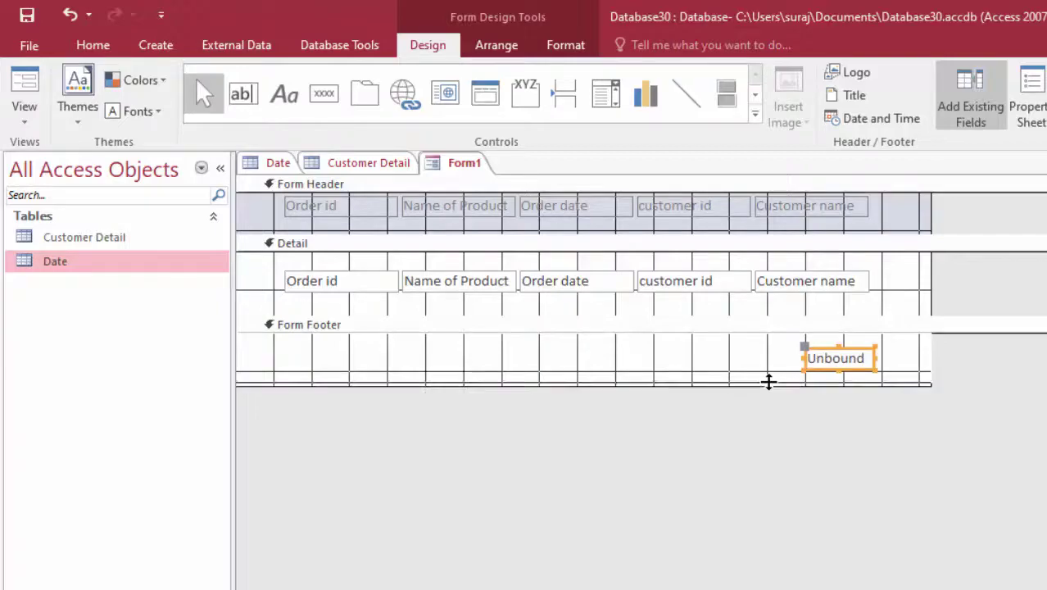
right_click(817, 371)
- Build the Control Source expression DateAdd("yyyy",-1,date()) in the Expression Builder
click(672, 545)
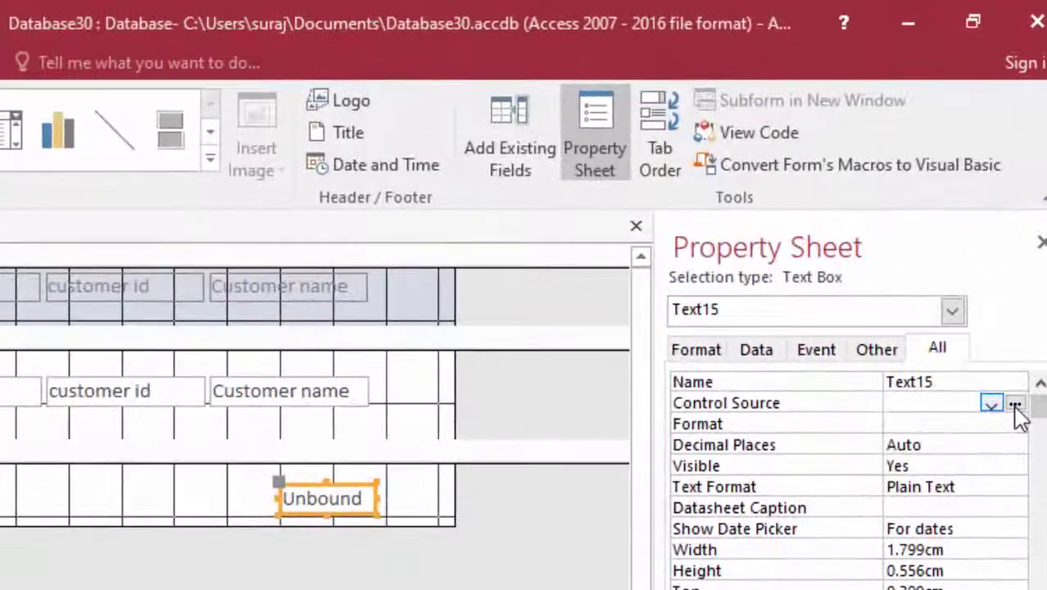
click(1015, 406)
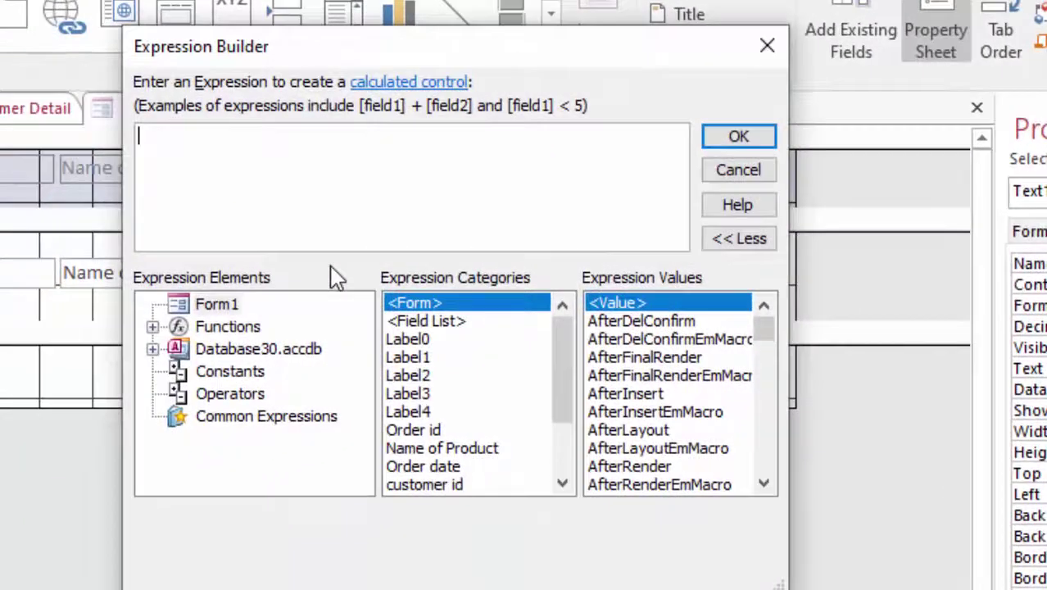
text(da)
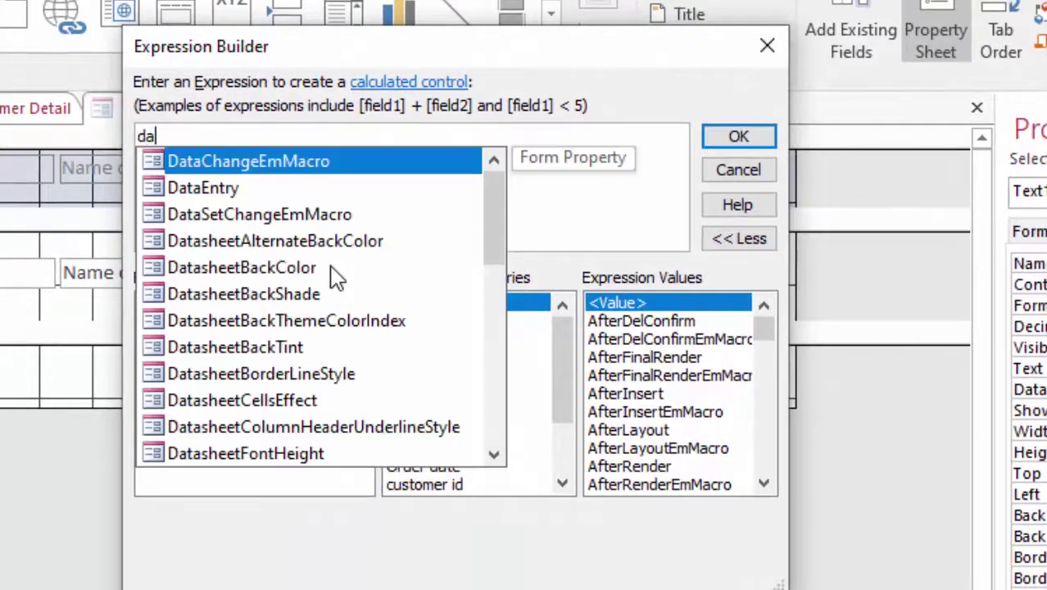
text(te)
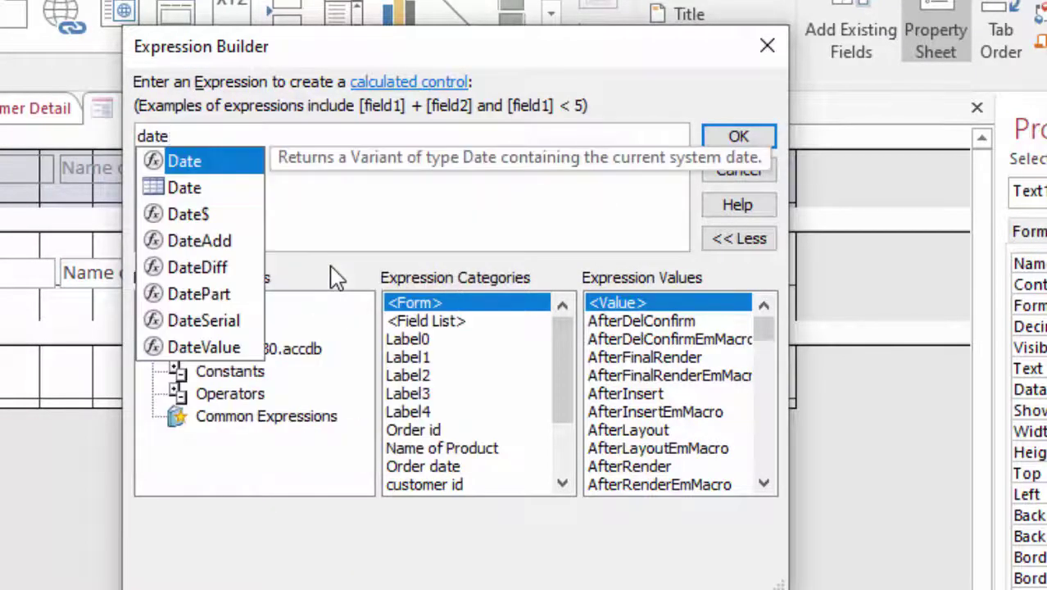
double_click(215, 240)
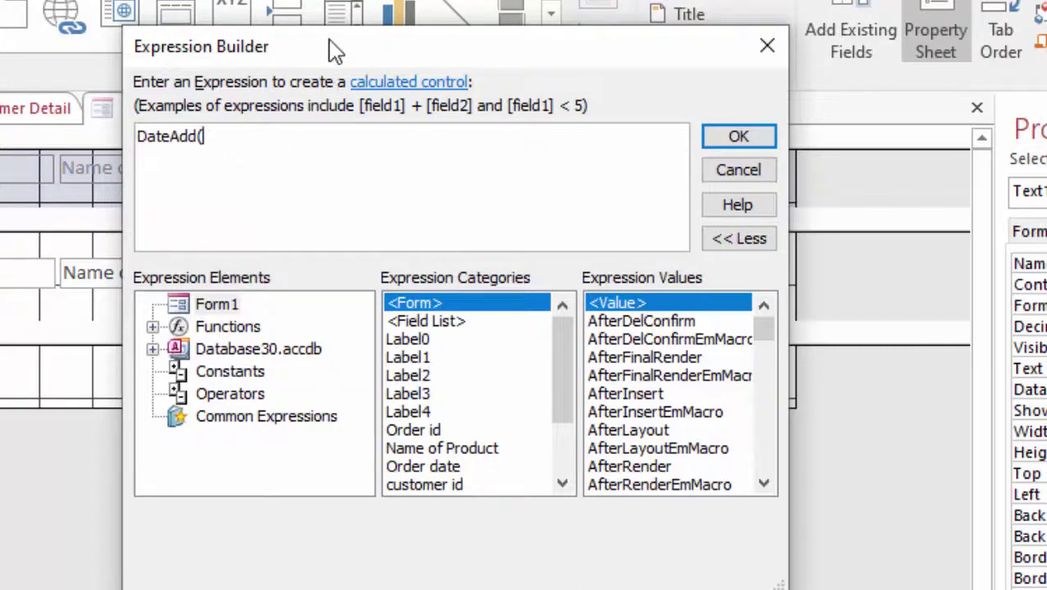
drag(335, 50, 640, 103)
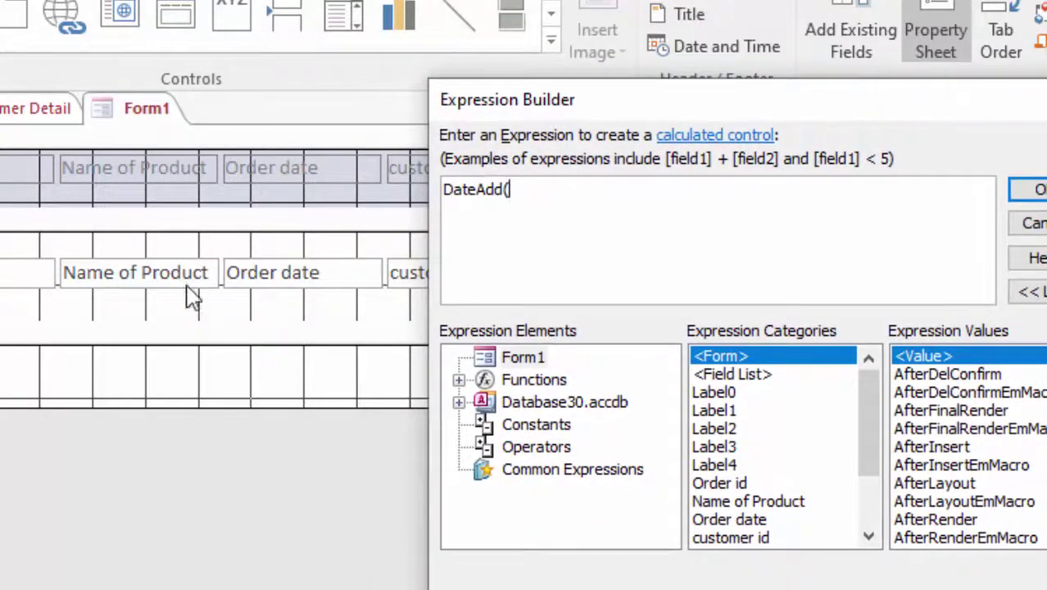
text("yyy)
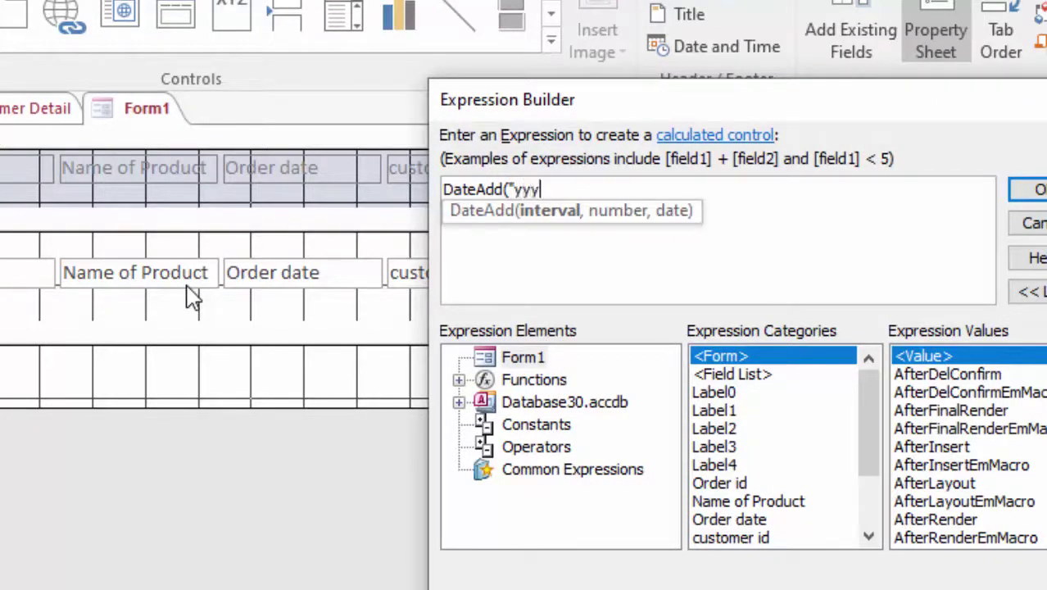
text(y")
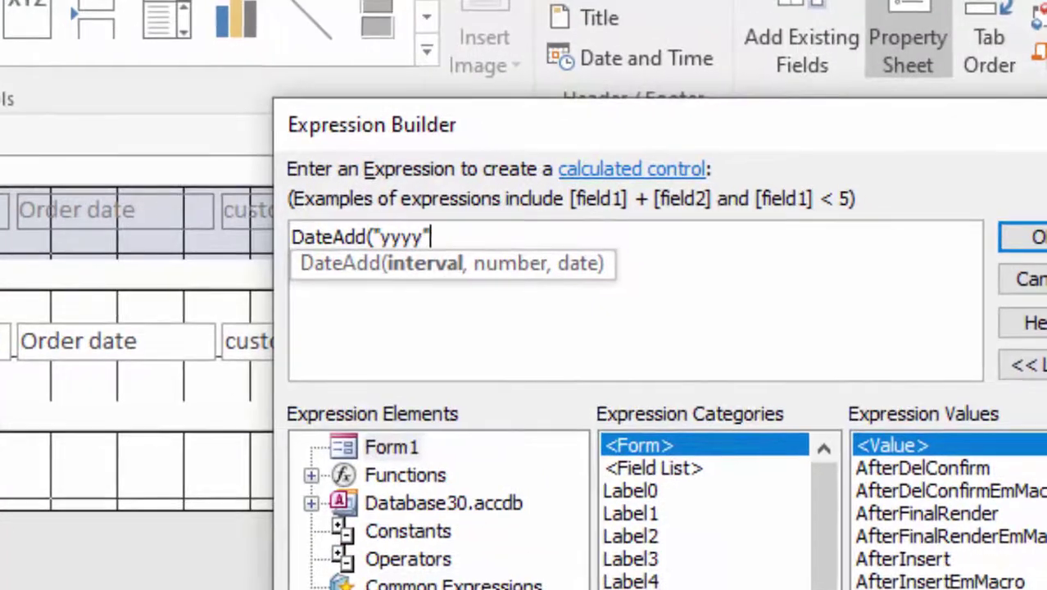
text(,-1)
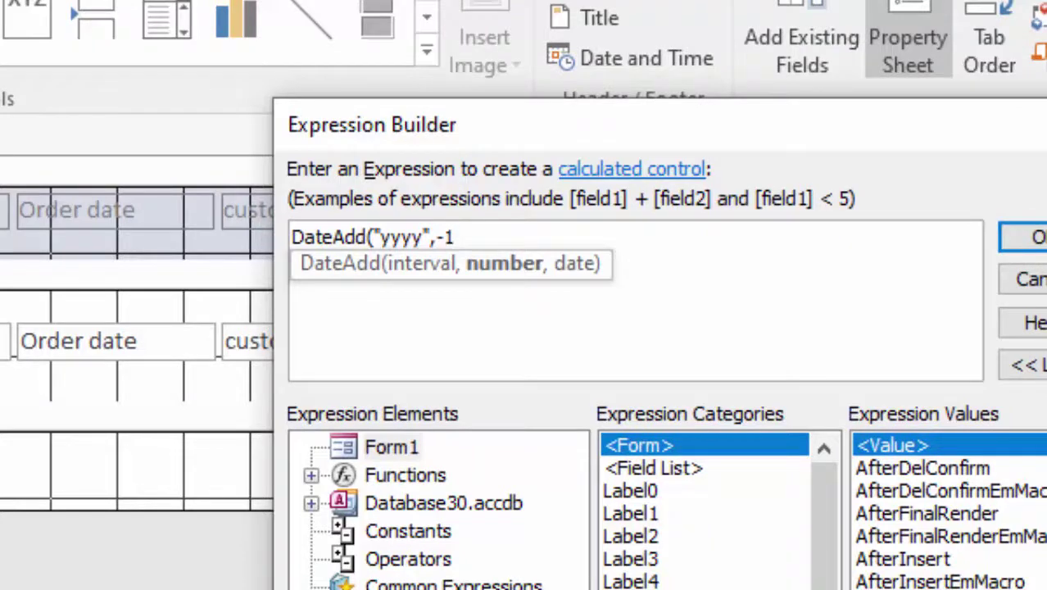
text(,)
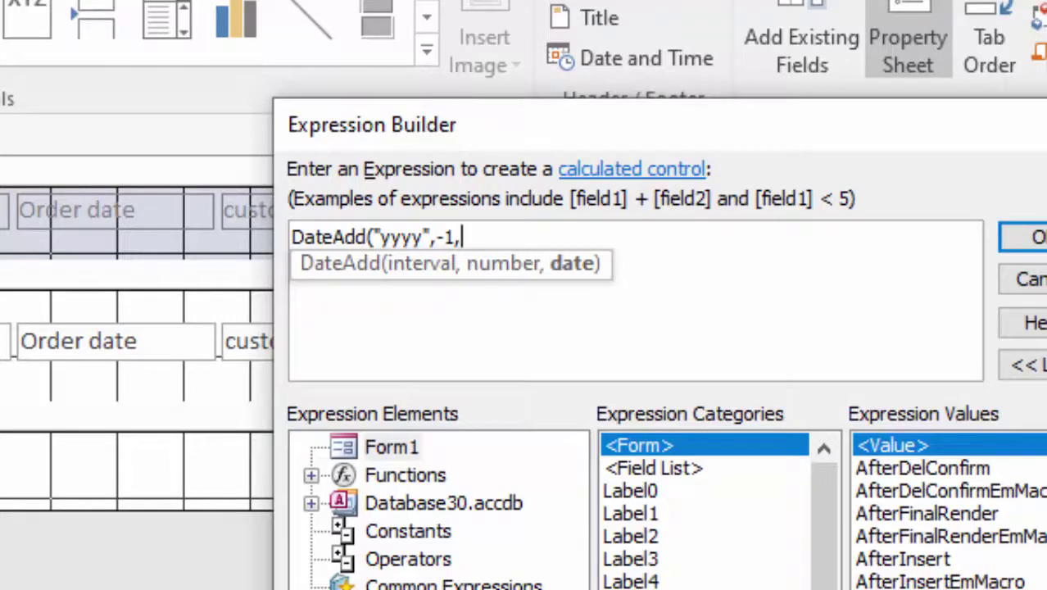
text(dat)
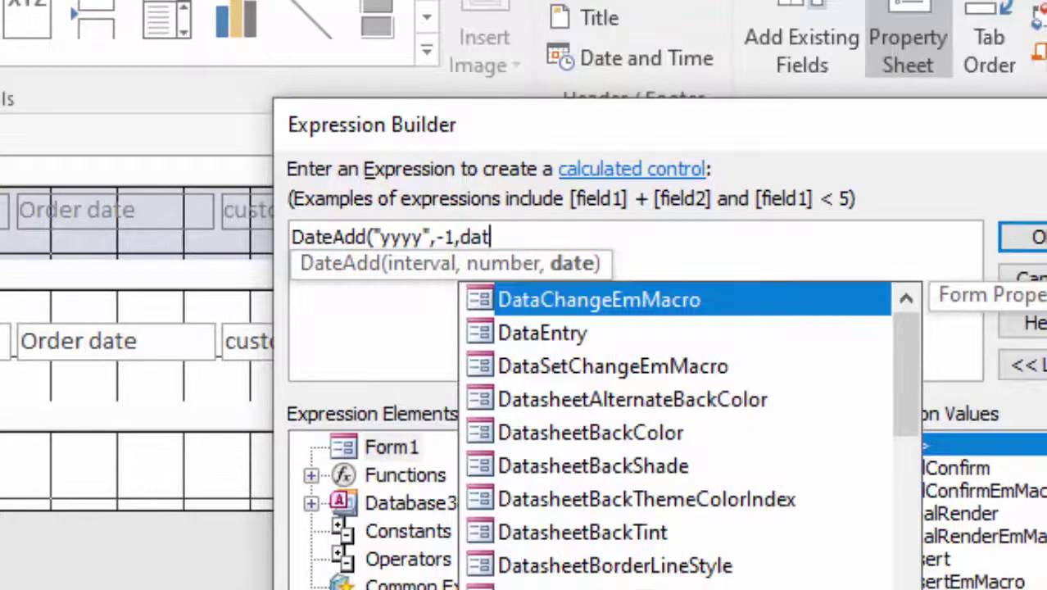
text(e)
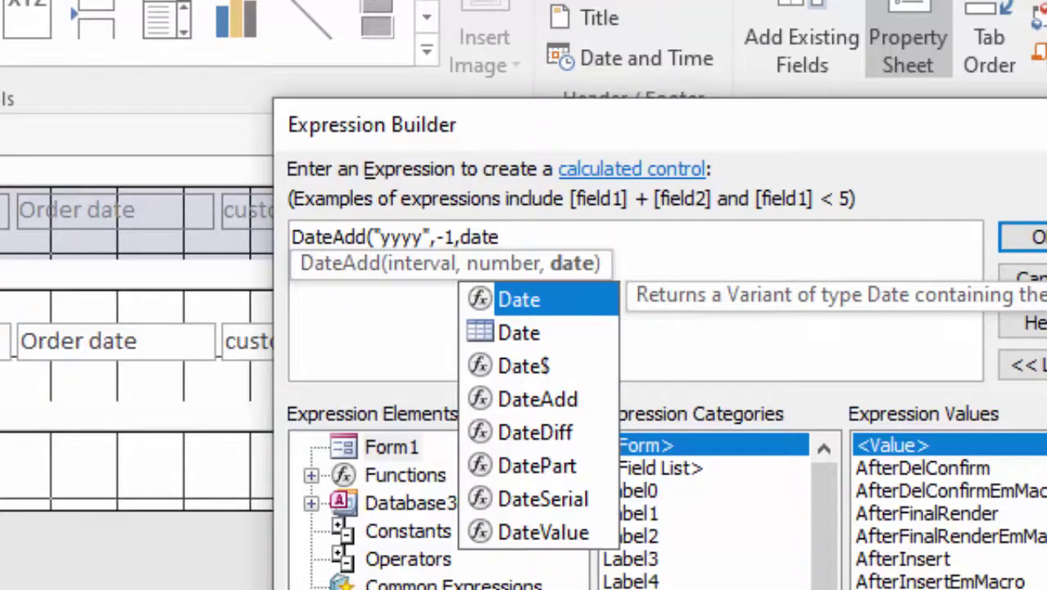
text(())
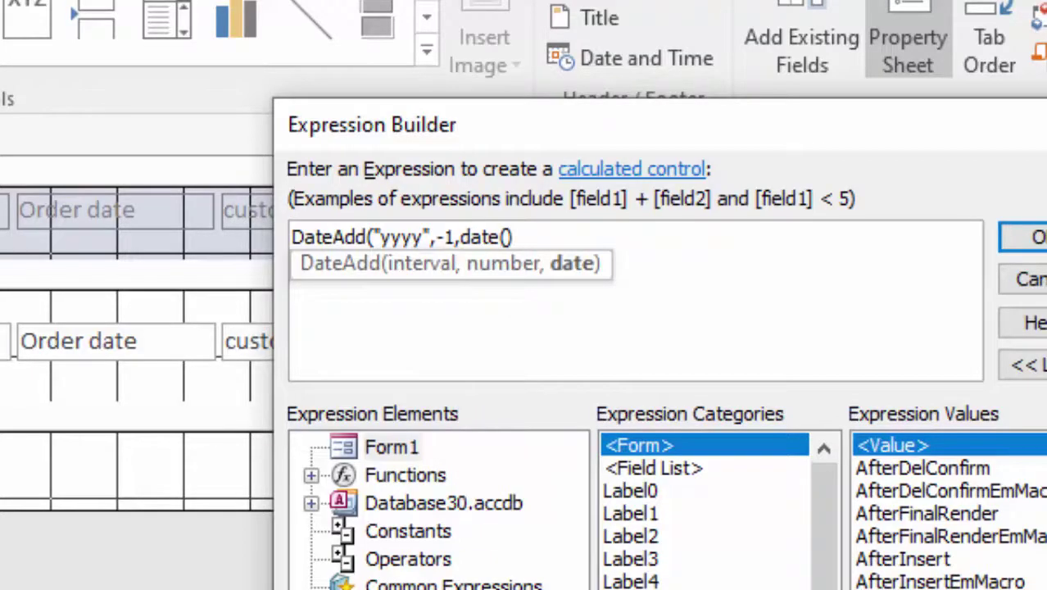
text())
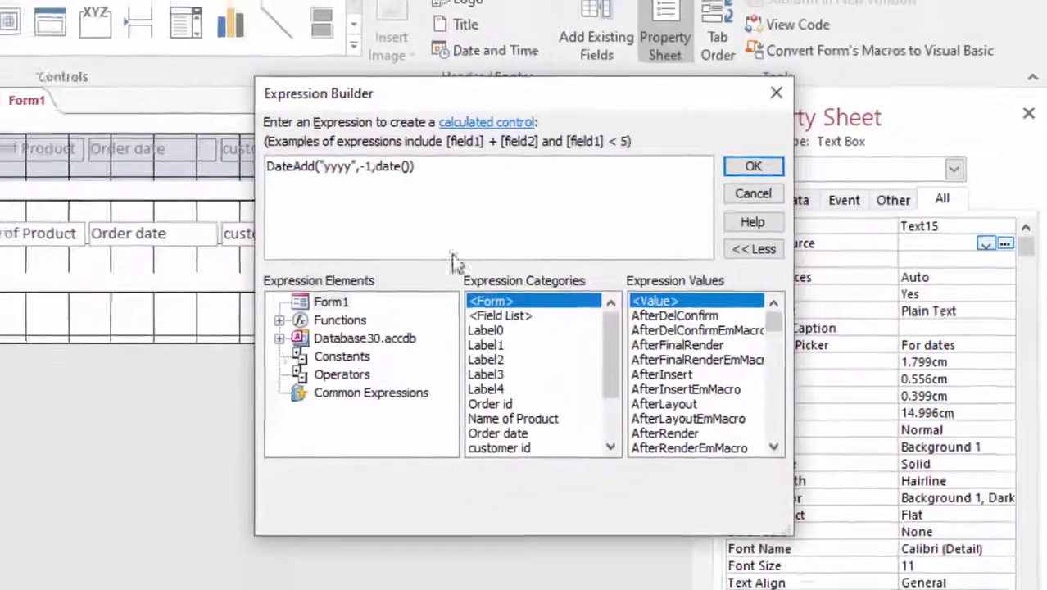
click(987, 574)
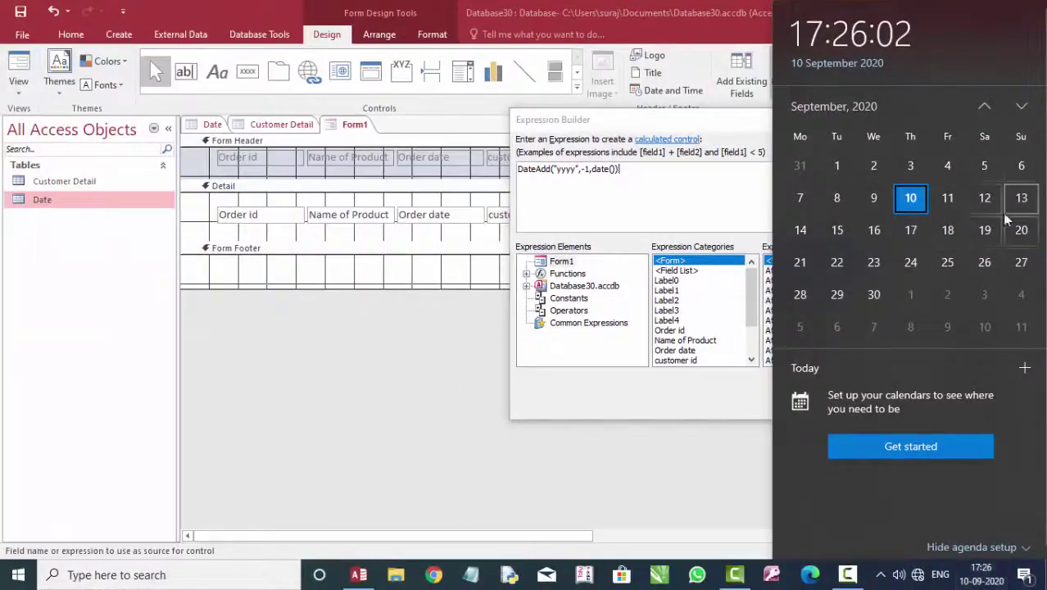
click(354, 479)
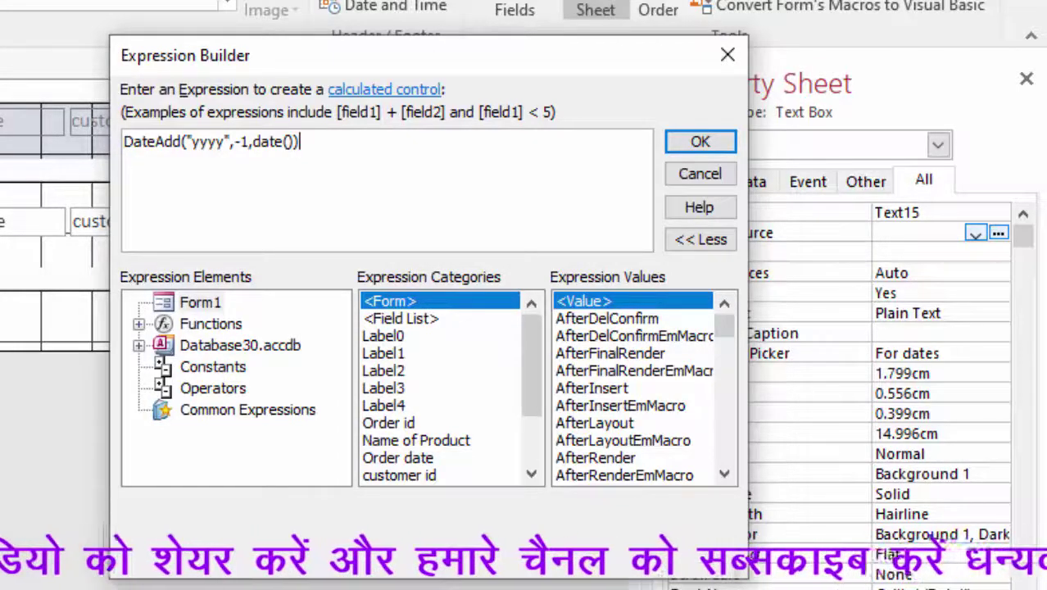
- Confirm the DateAdd expression, shorten the Detail section, and name the text box Date
click(707, 150)
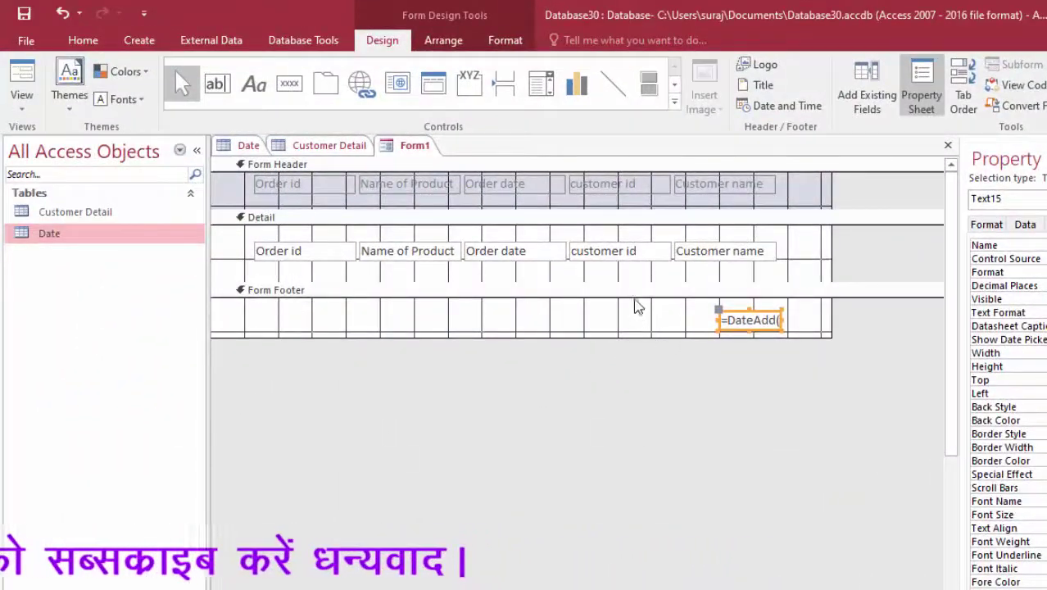
drag(631, 271, 350, 266)
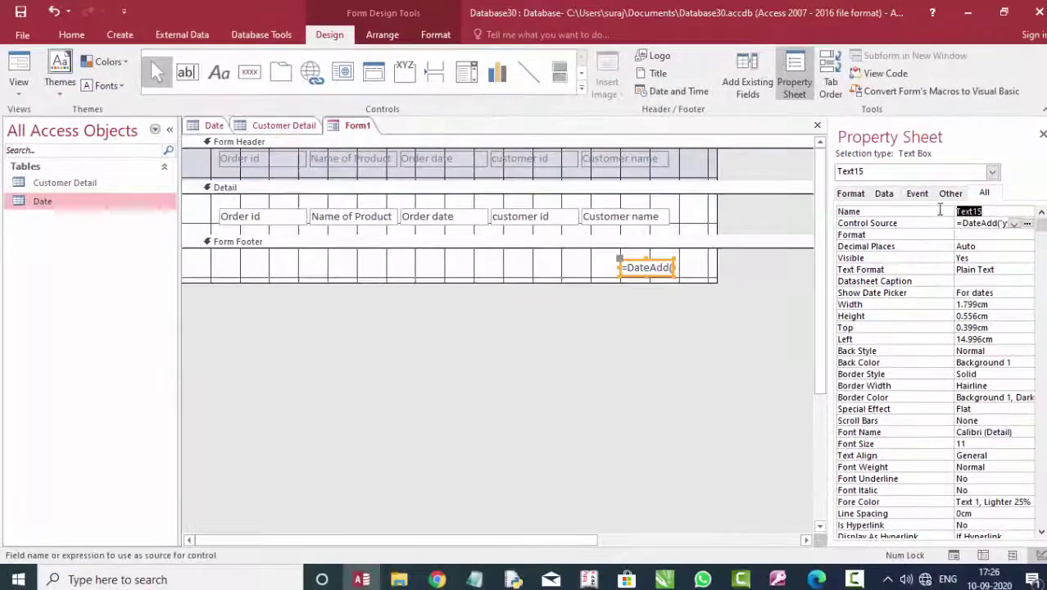
click(939, 211)
text(D)
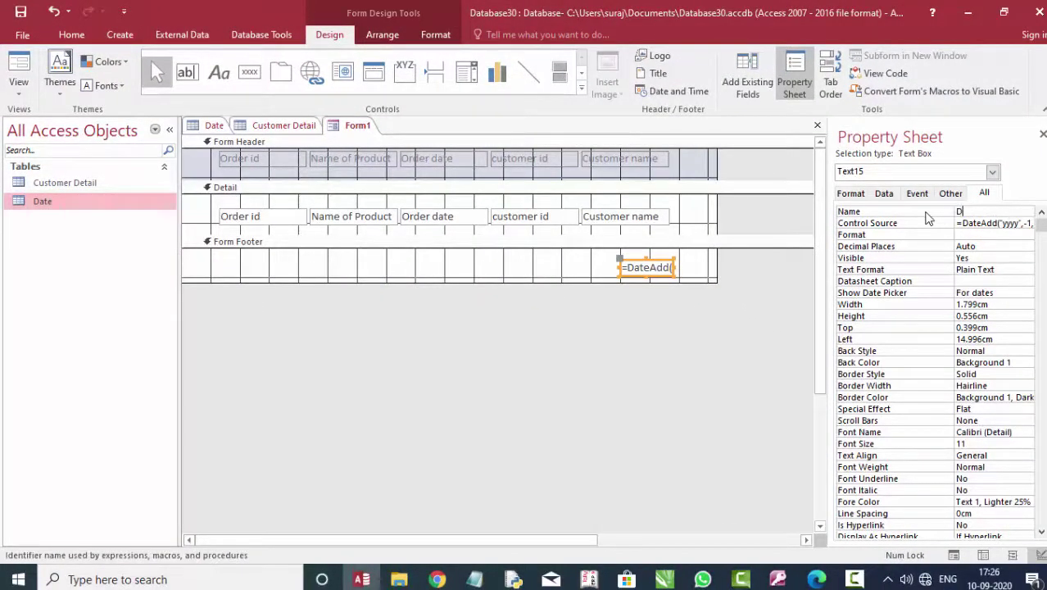
text(ate)
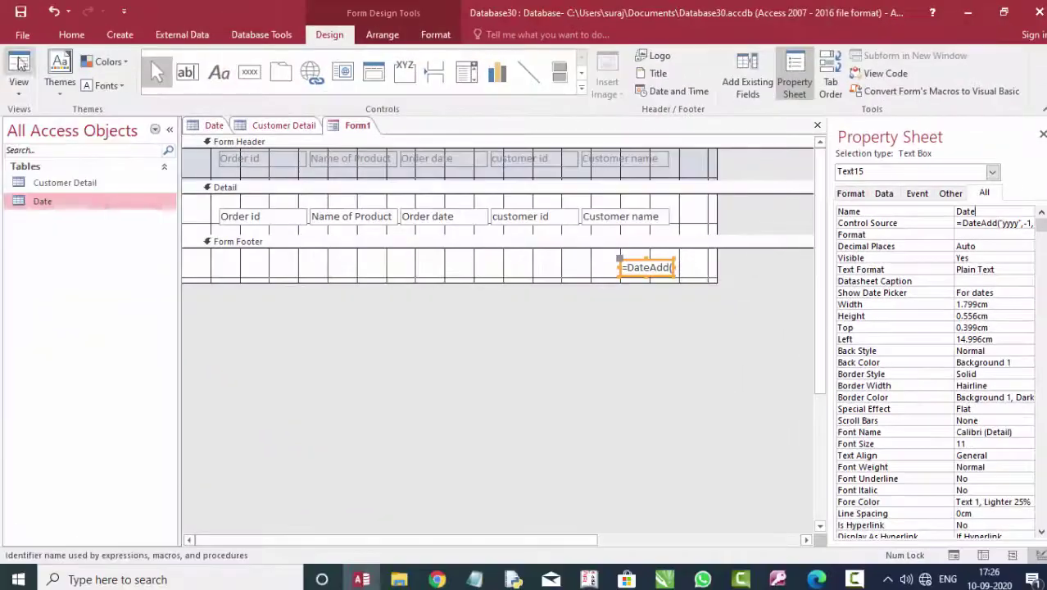
click(20, 67)
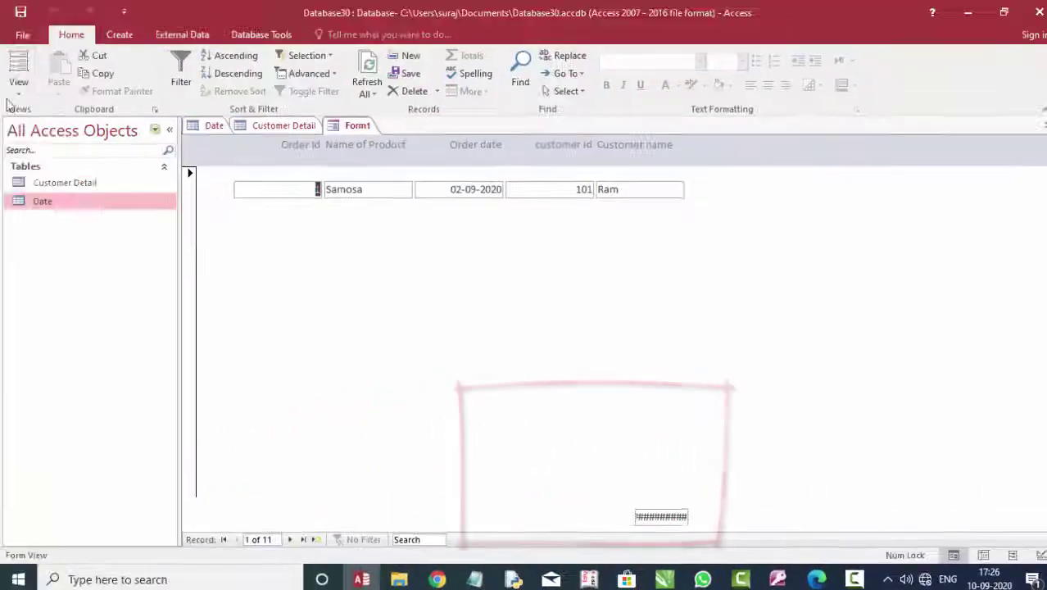
click(15, 85)
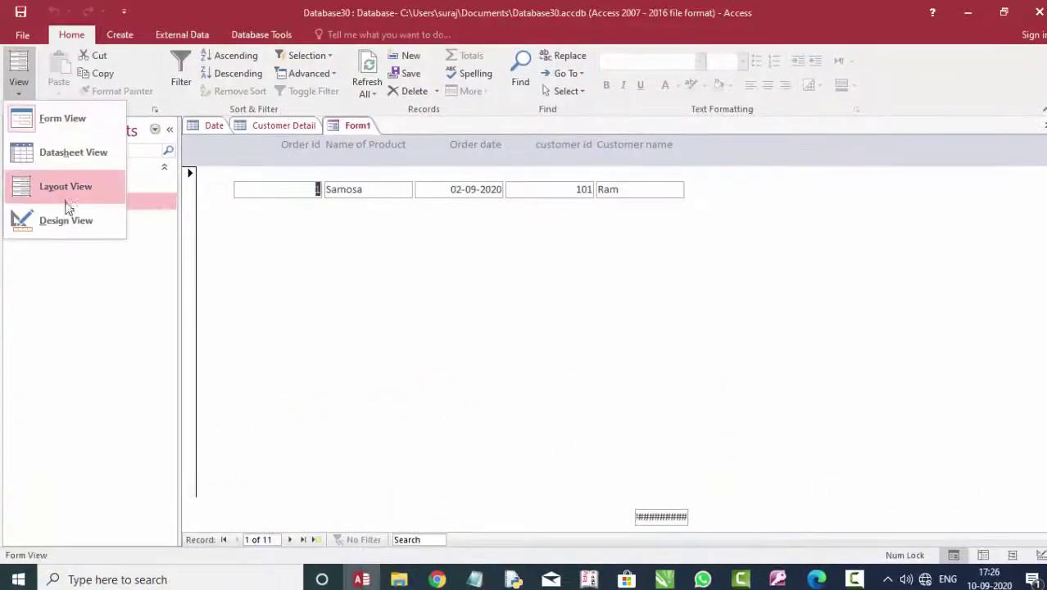
click(63, 216)
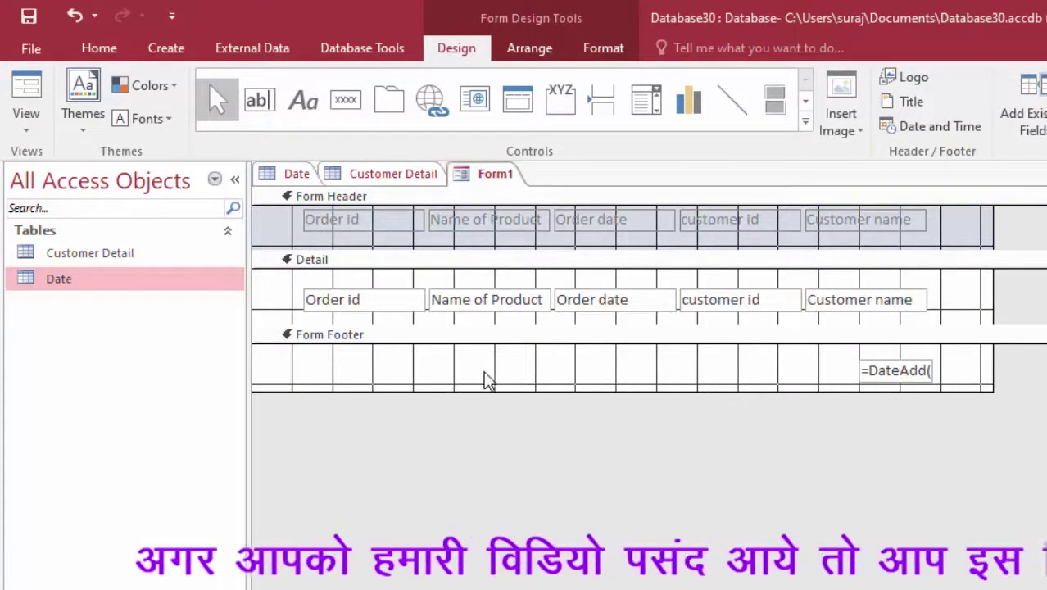
- Make the Form Footer taller and widen the DateAdd box to show =DateAdd("yyyy",-1,Date())
drag(504, 393, 549, 516)
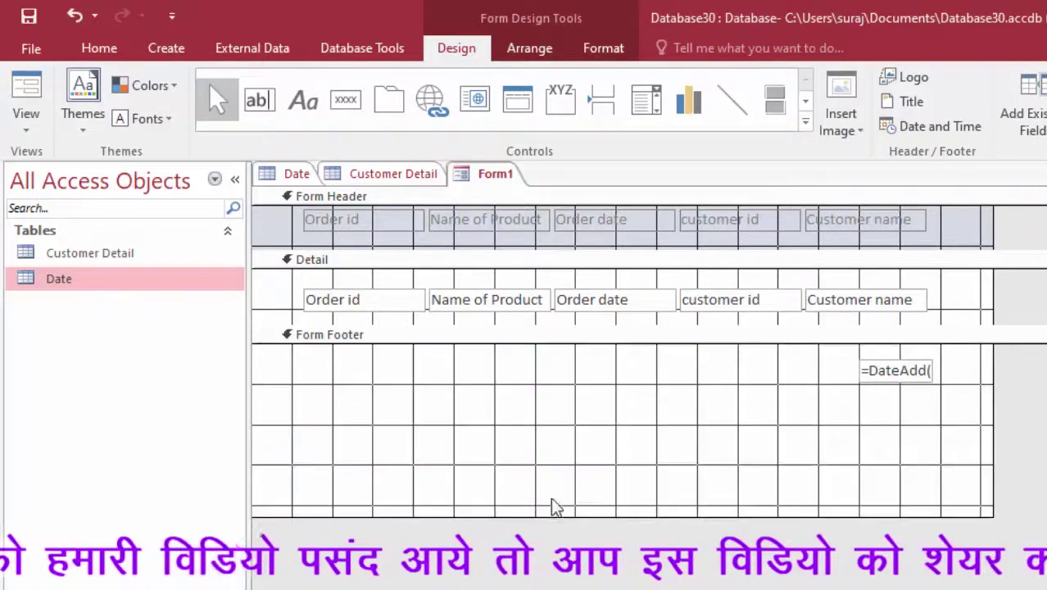
click(866, 373)
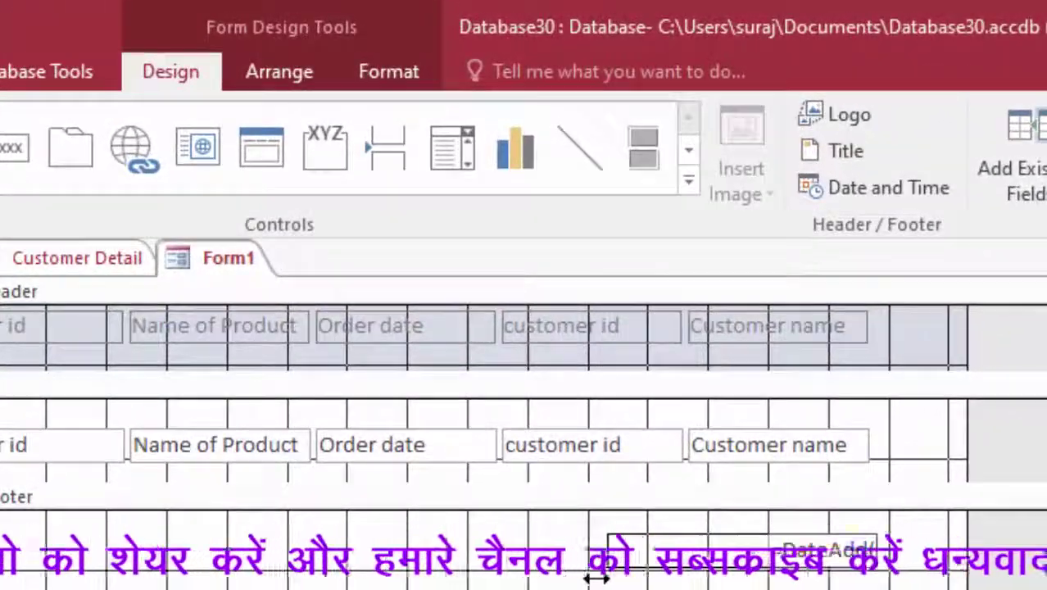
drag(596, 578, 596, 574)
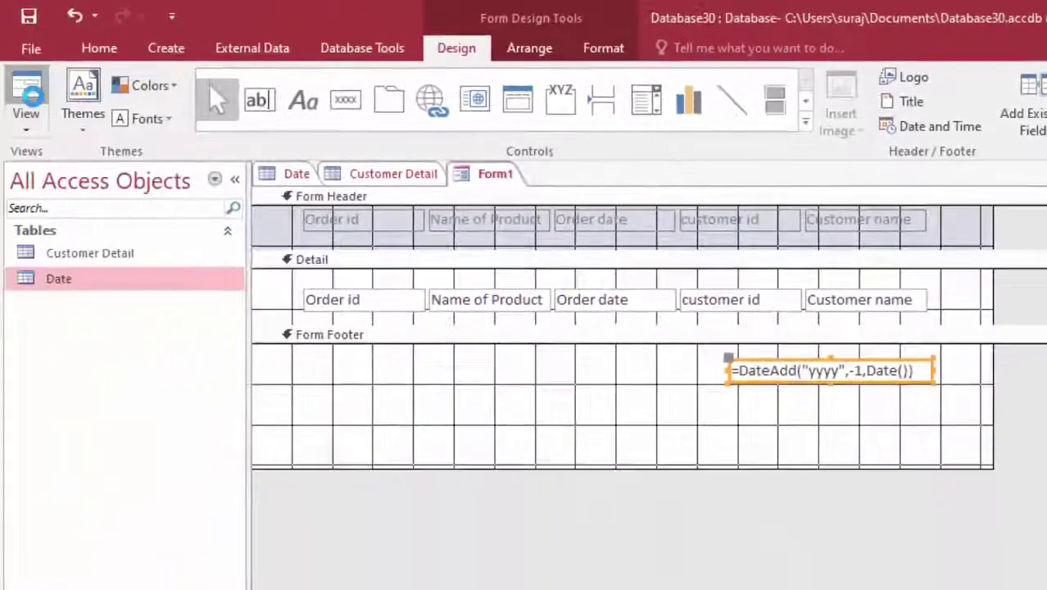
- Switch to Form View so the footer displays 10-09-2019
click(25, 90)
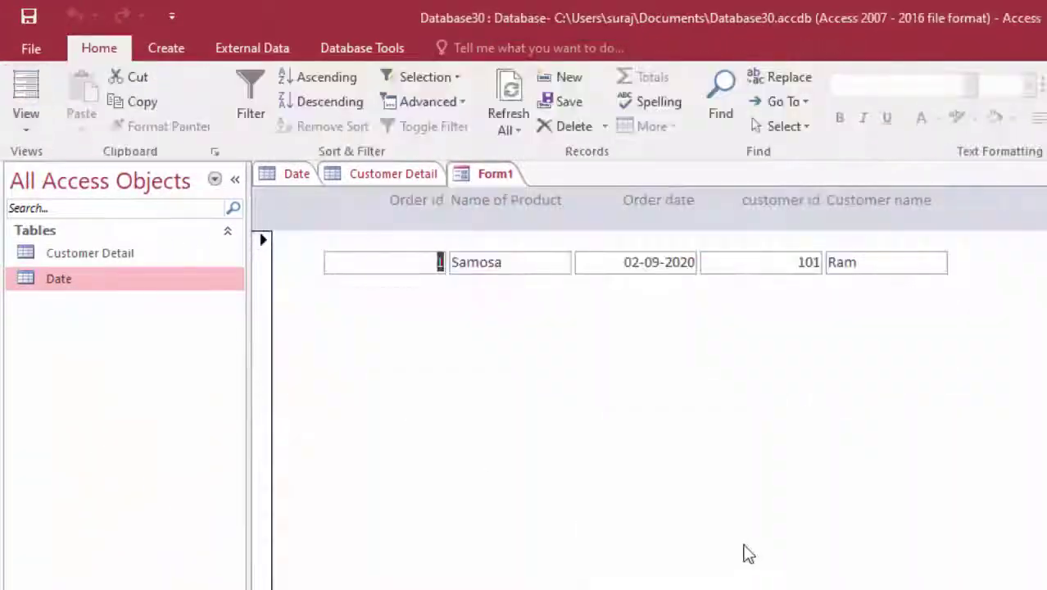